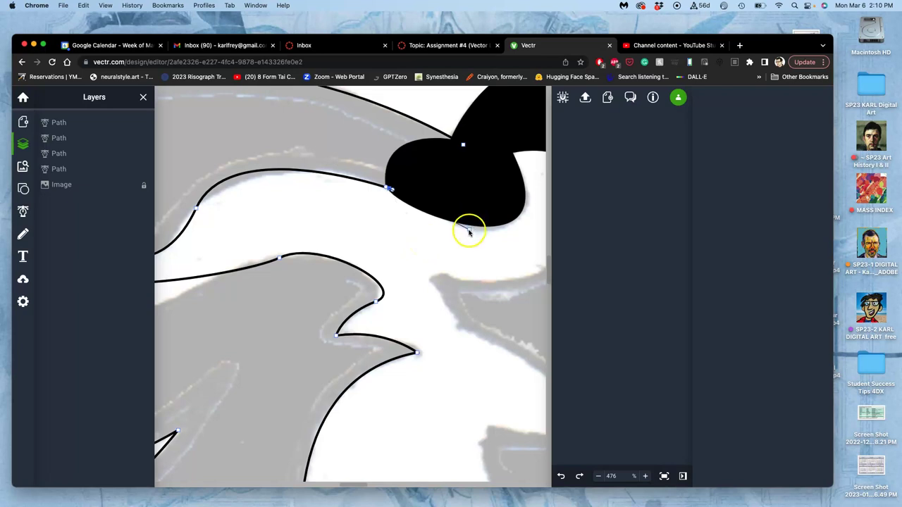
Step: Select the traced head outline path on the zoomed canvas to show its properties panel
scroll(468, 204, down, 5)
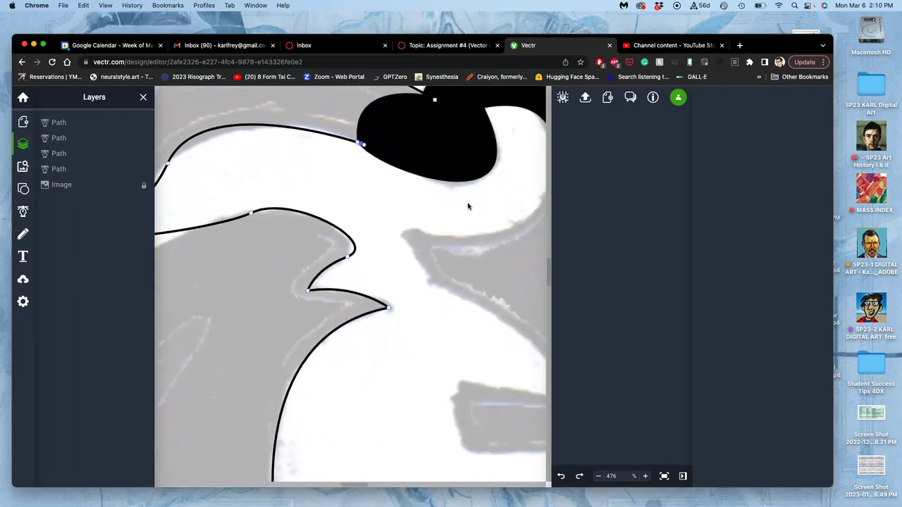
scroll(468, 205, up, 10)
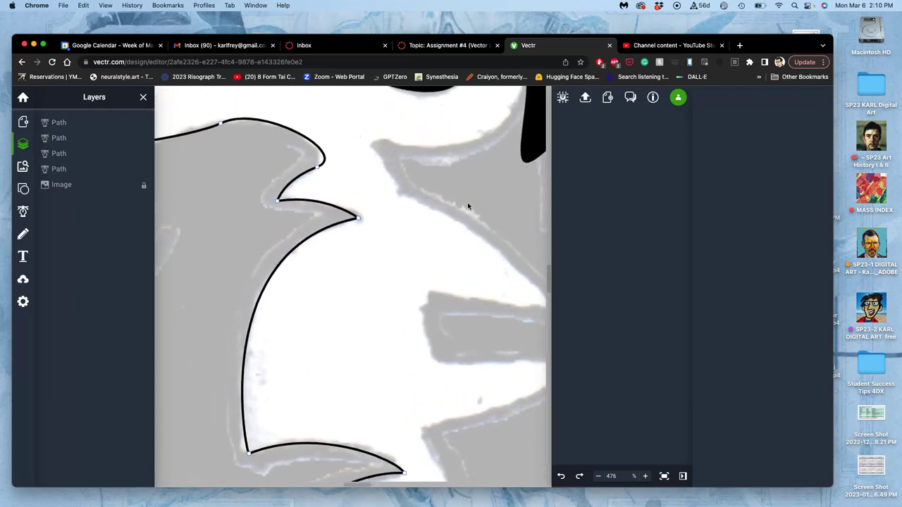
click(409, 165)
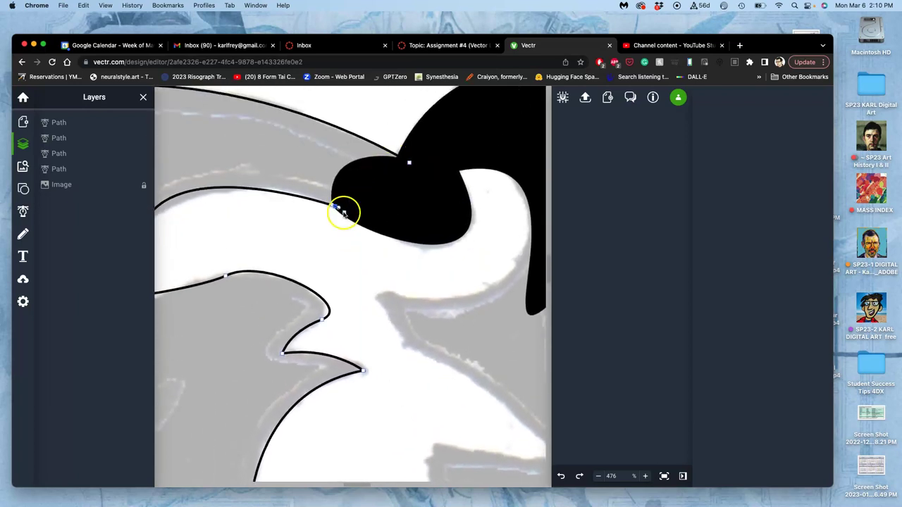
click(409, 165)
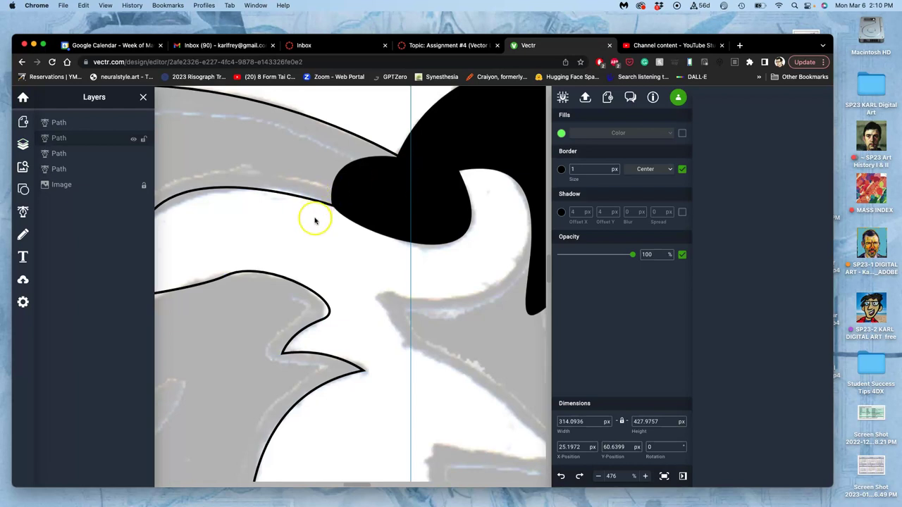
Step: Zoom out to 230% and toggle the layers list off and back on
scroll(315, 221, down, 6)
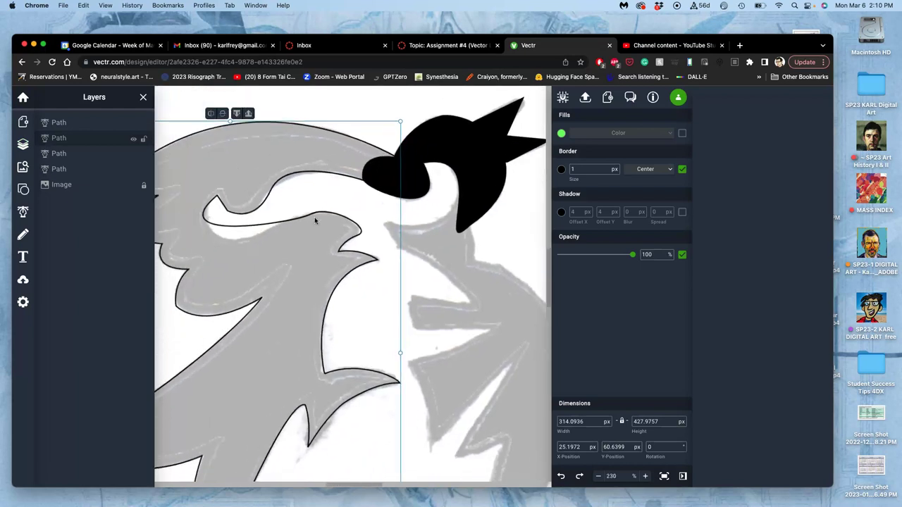
scroll(315, 220, left, 3)
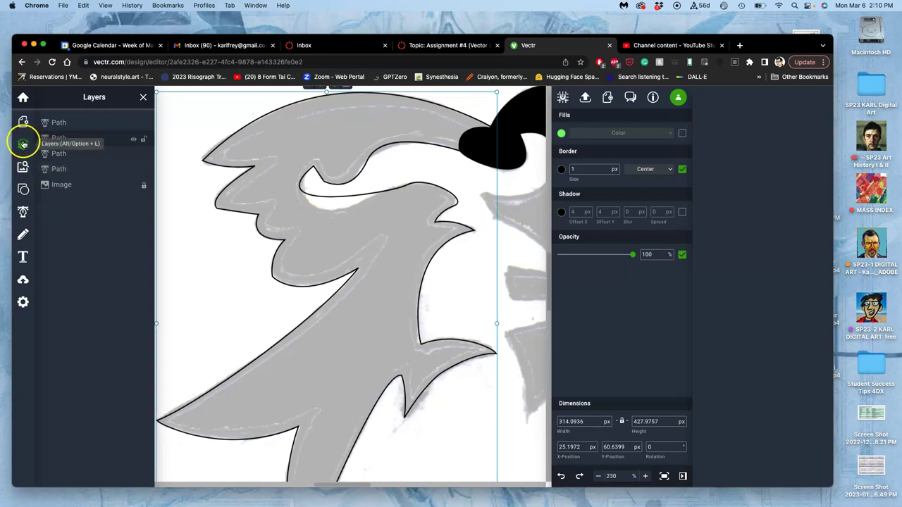
click(24, 143)
click(206, 164)
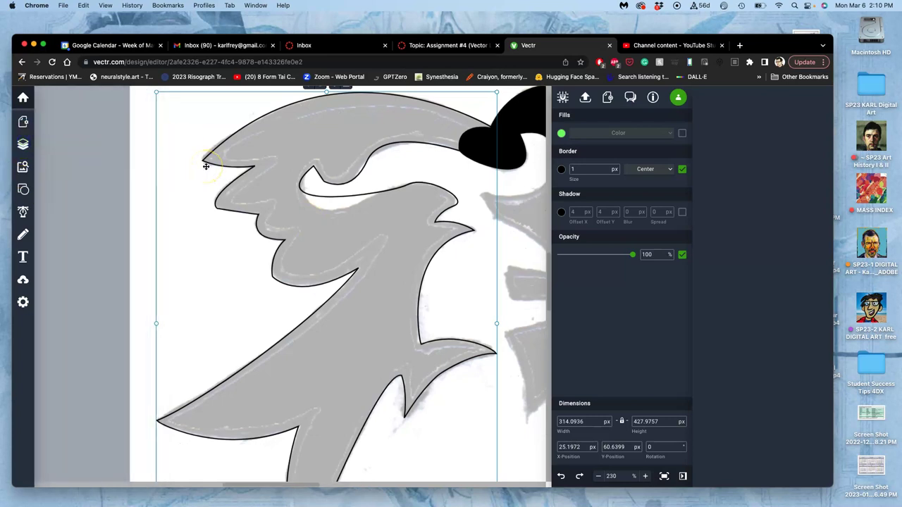
click(298, 187)
click(24, 144)
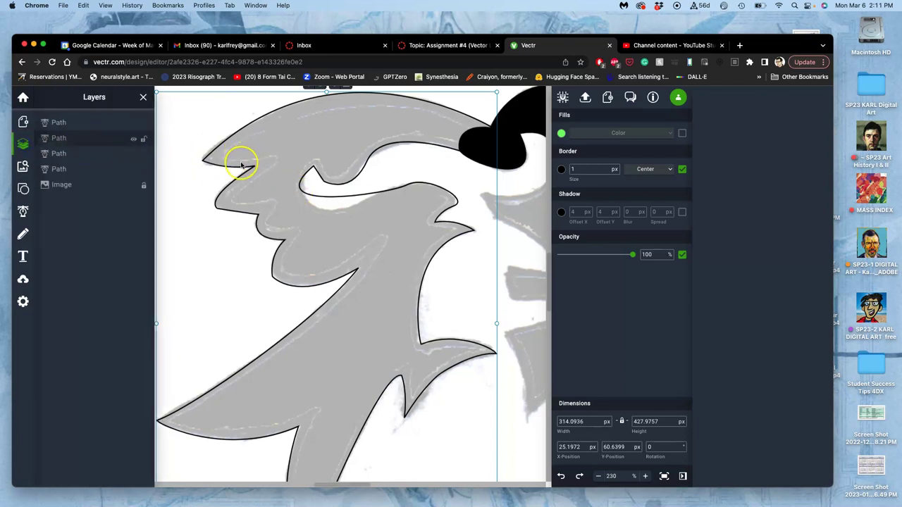
Step: Enter node editing and bend the inner line's segment downward beside the selected node
double_click(237, 166)
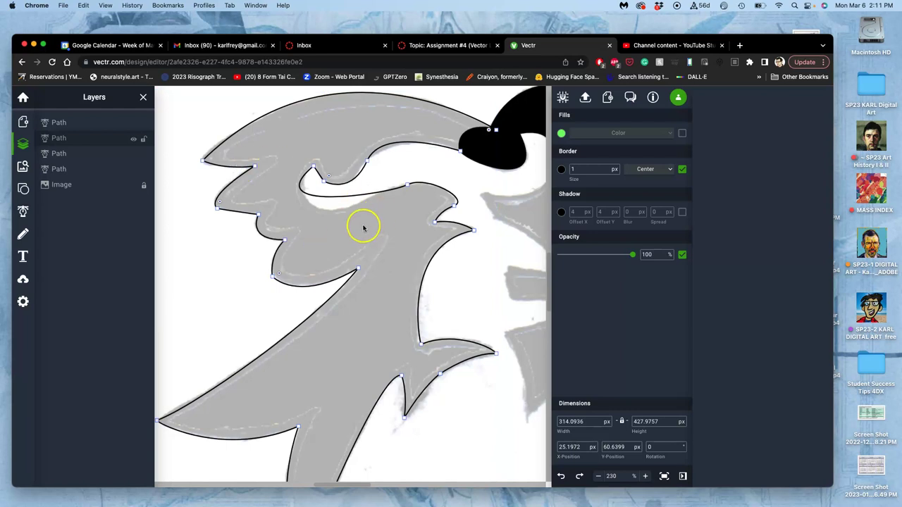
click(408, 185)
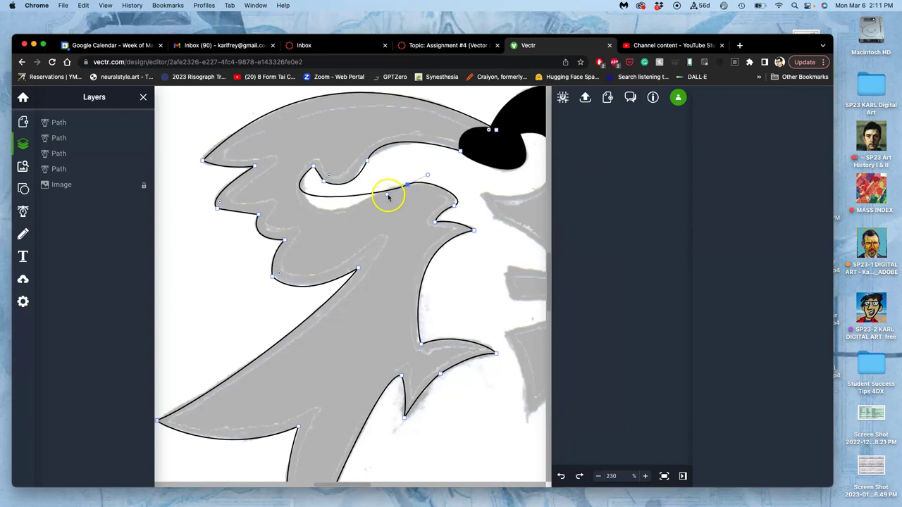
drag(388, 197, 367, 195)
drag(428, 176, 432, 178)
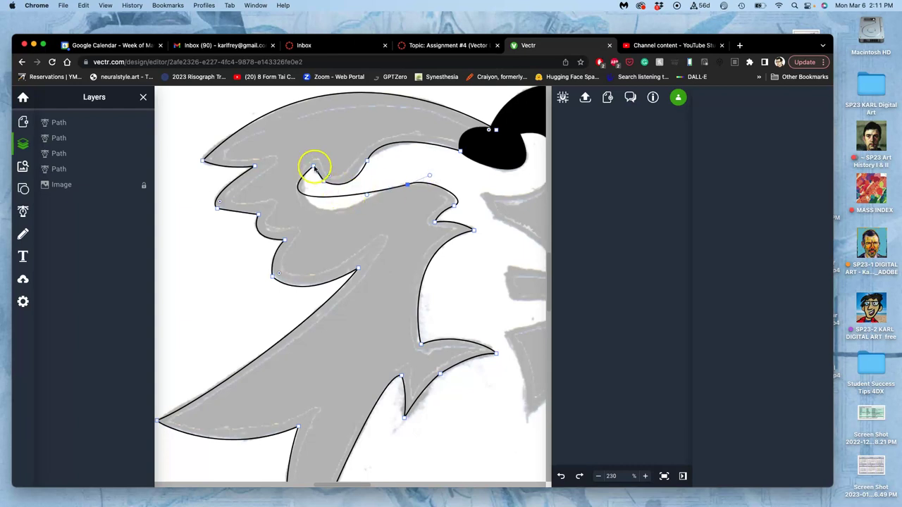
Step: Pull the inner curve segments and handles upward toward the beak, reselecting the path midway
drag(314, 167, 334, 208)
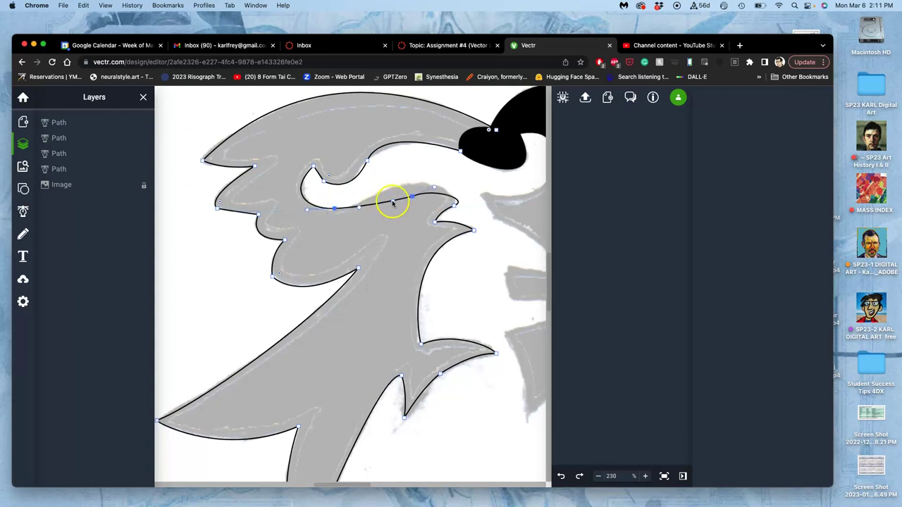
drag(394, 202, 420, 185)
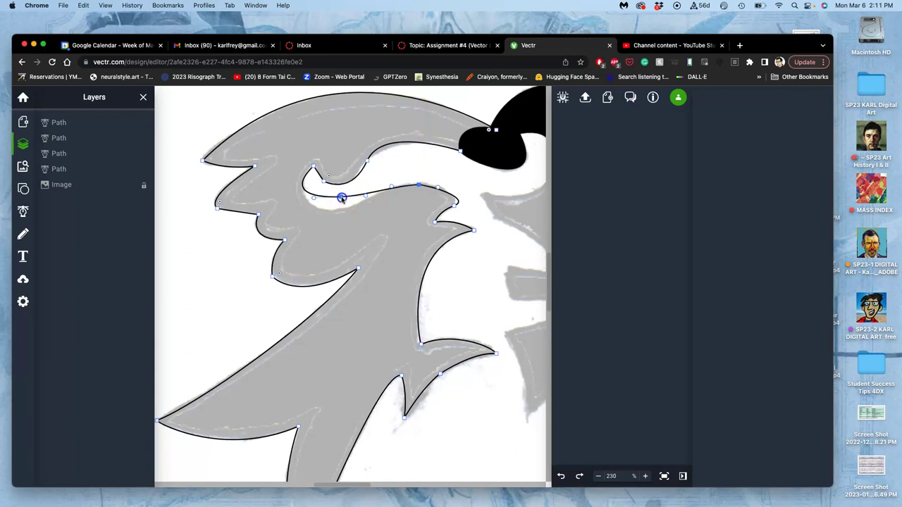
drag(340, 198, 334, 210)
click(385, 218)
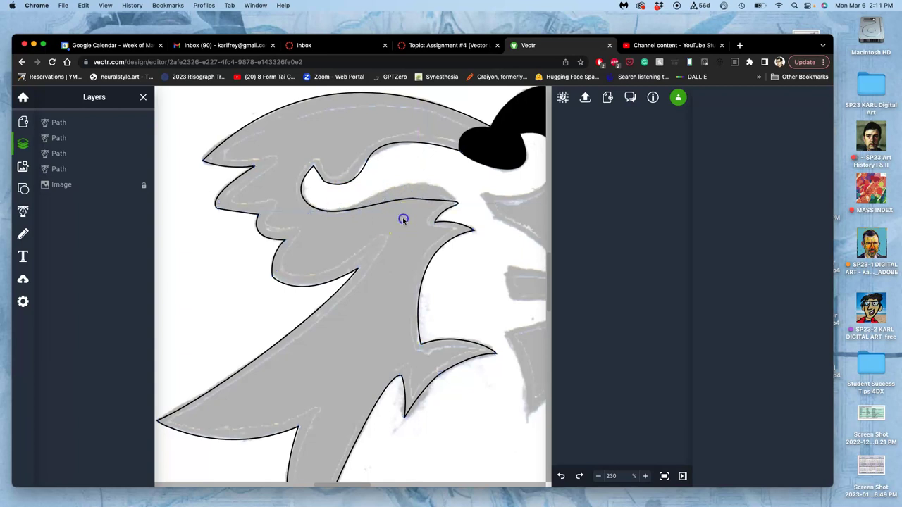
click(423, 202)
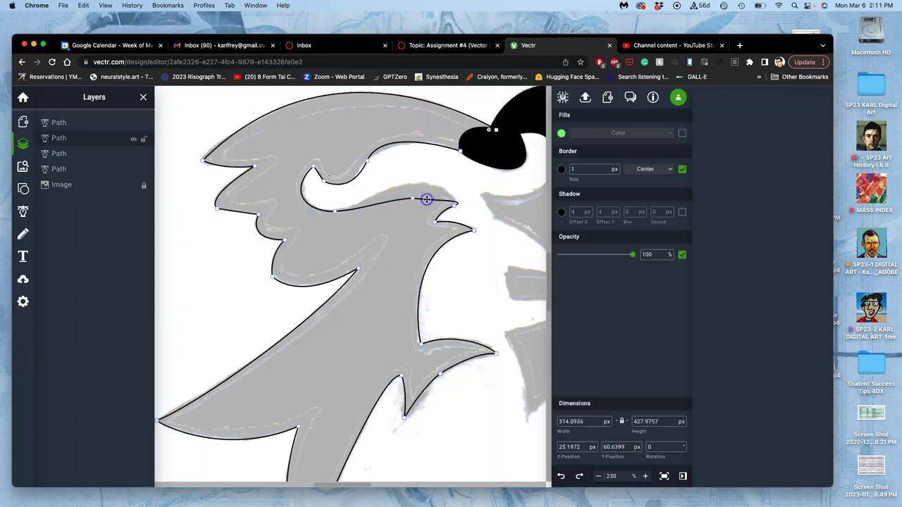
drag(413, 201, 417, 183)
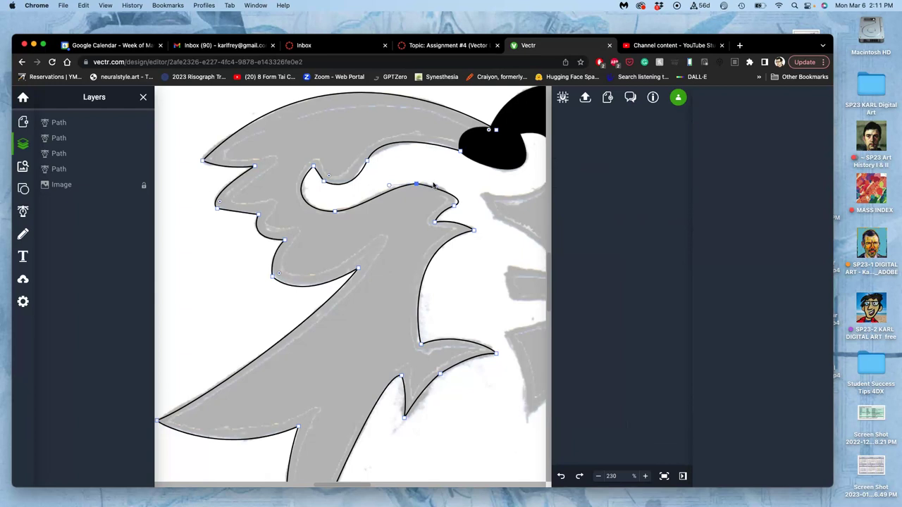
drag(435, 186, 443, 181)
Step: Swing the inner-line node's curve right and join it onto the node at the black shape
click(383, 126)
drag(384, 125, 412, 125)
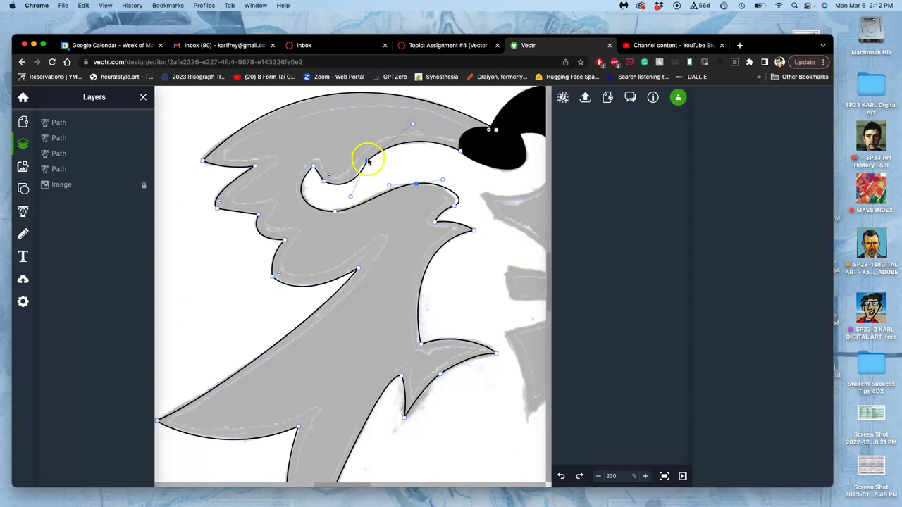
mouse_move(350, 196)
mouse_down()
mouse_move(357, 178)
mouse_move(342, 191)
mouse_up()
click(367, 162)
drag(367, 162, 382, 158)
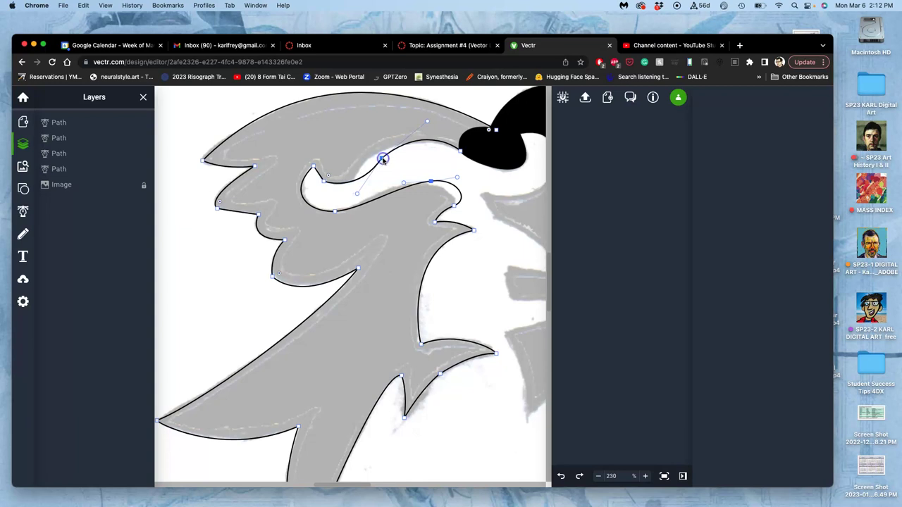
drag(383, 161, 461, 154)
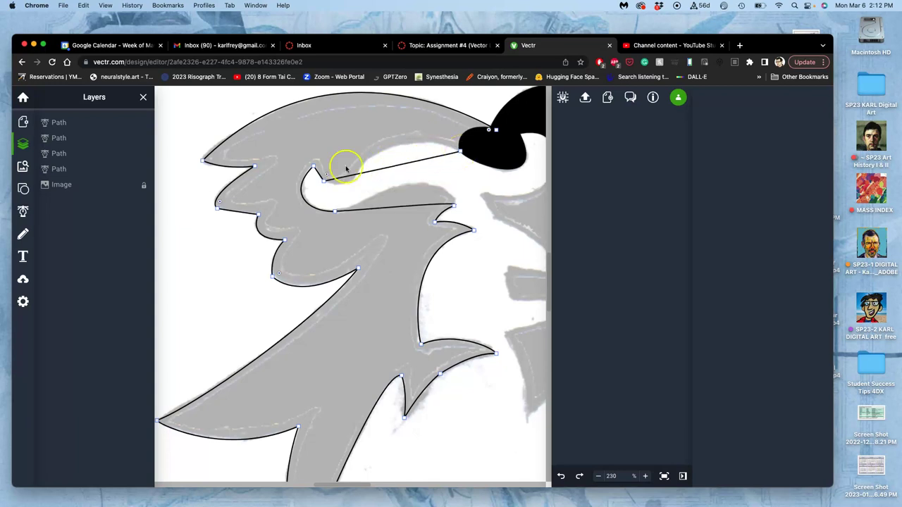
Step: Convert the node starting the straight segment to a smooth point and slide it right
click(325, 181)
double_click(325, 181)
drag(324, 182, 349, 184)
click(372, 181)
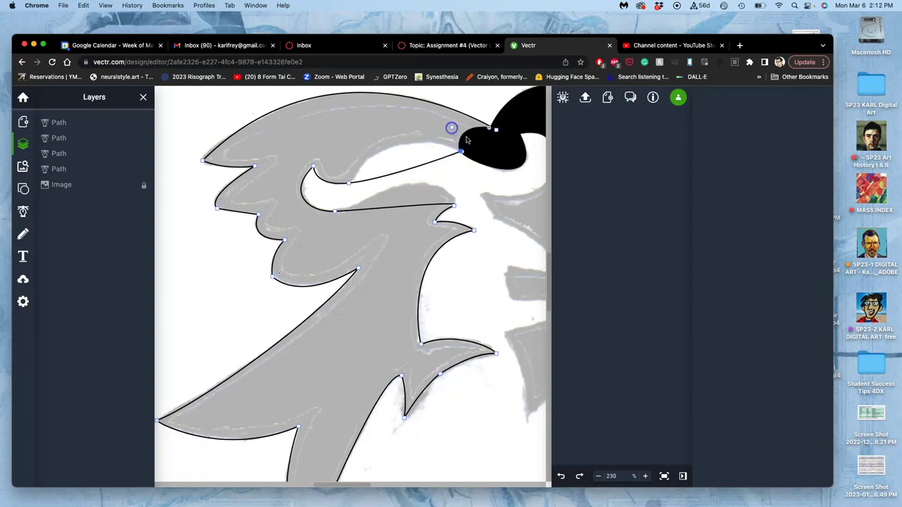
Step: Add a node on the edge by the black shape, bend it into a curve and reshape the curl
click(478, 160)
drag(478, 160, 376, 154)
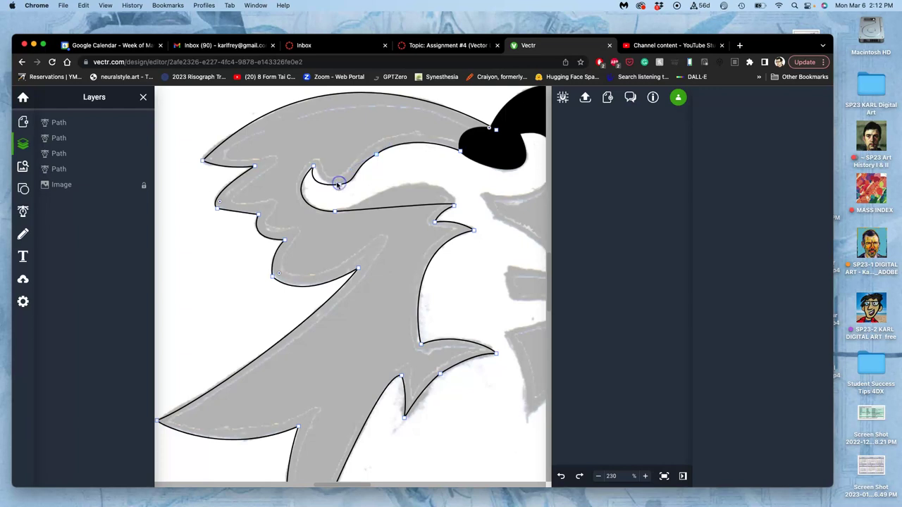
drag(337, 184, 316, 164)
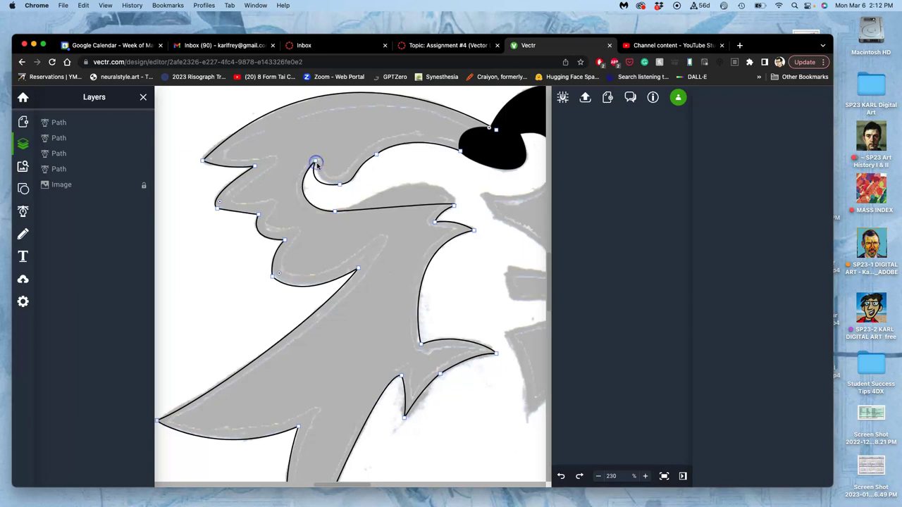
click(339, 184)
drag(323, 185, 363, 184)
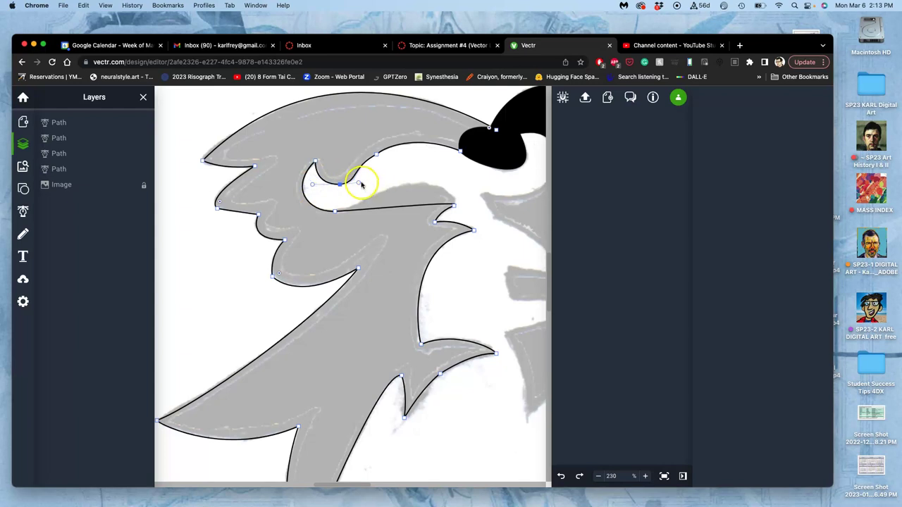
Step: Pull a curve out of the beak's corner node and nudge the node into place
click(454, 205)
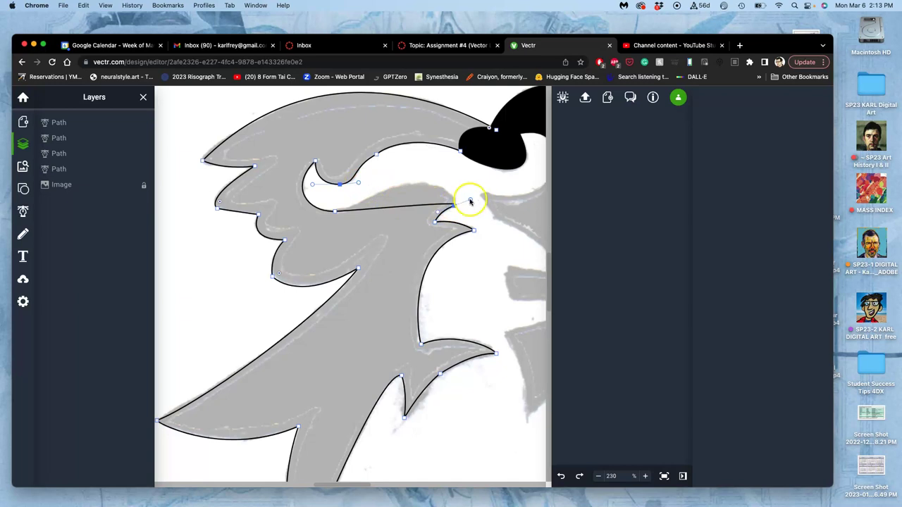
drag(469, 201, 433, 154)
click(454, 205)
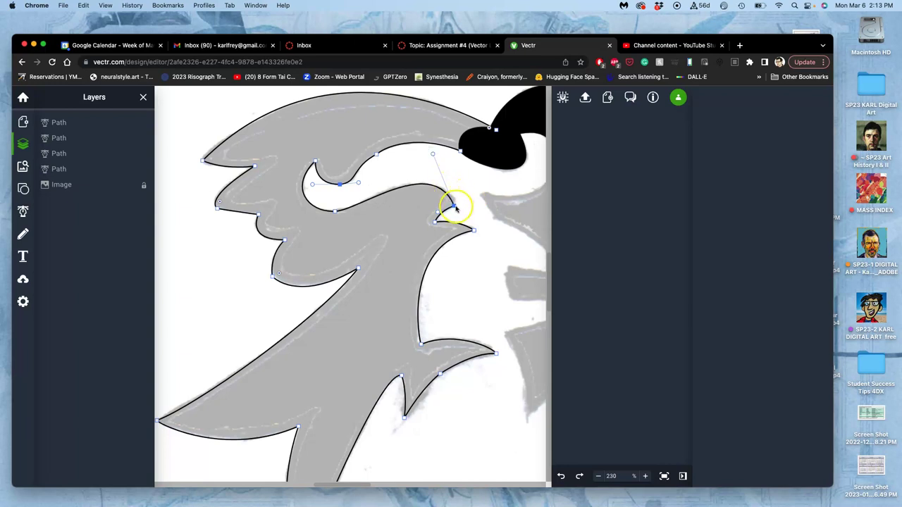
drag(455, 207, 455, 206)
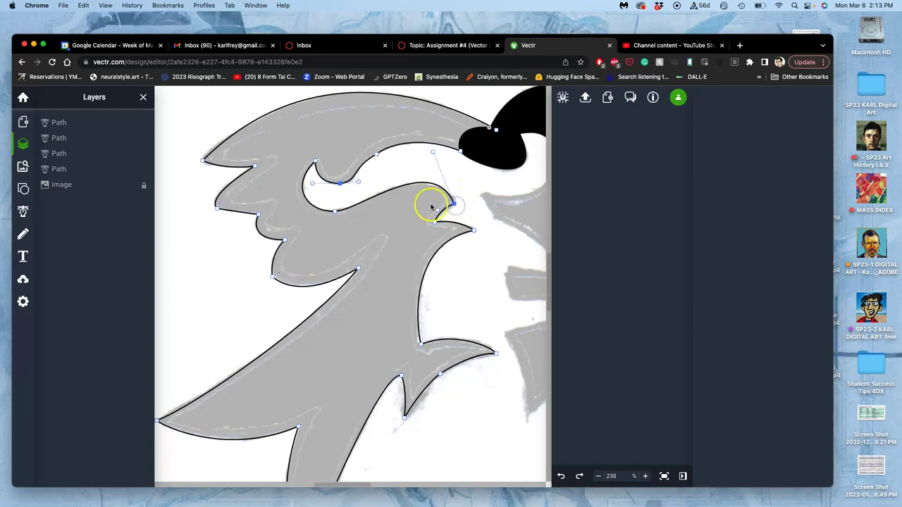
click(431, 206)
Step: Reselect the path and adjust the beak-corner handles to remove the loop in the curve
click(447, 208)
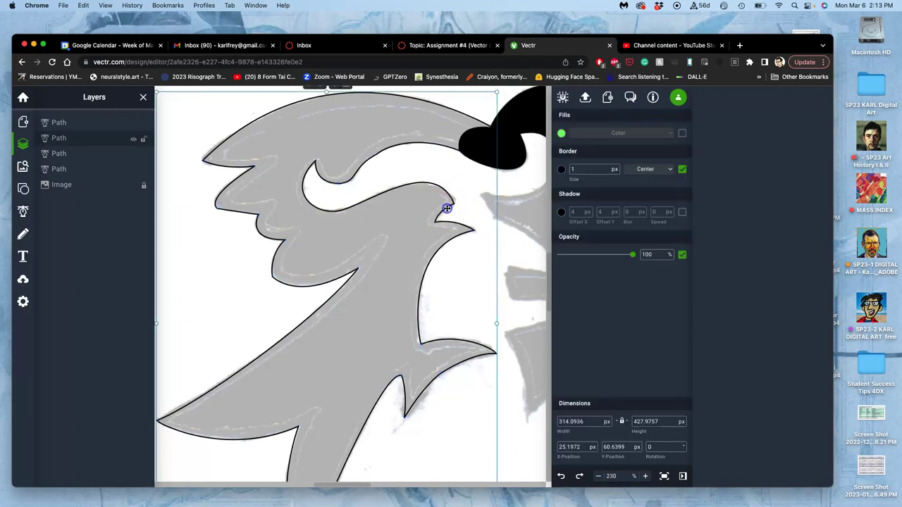
click(454, 205)
drag(456, 205, 455, 204)
click(455, 205)
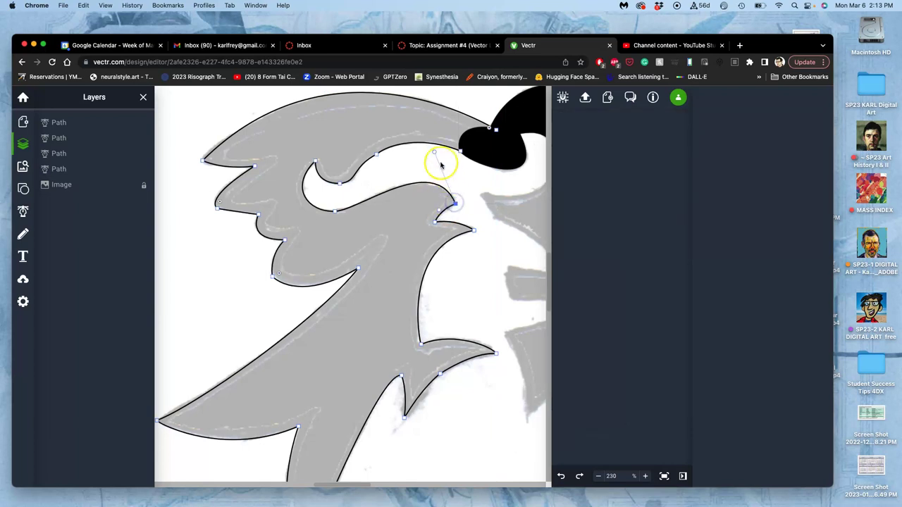
mouse_move(433, 151)
mouse_down()
mouse_move(431, 94)
mouse_move(430, 158)
mouse_up()
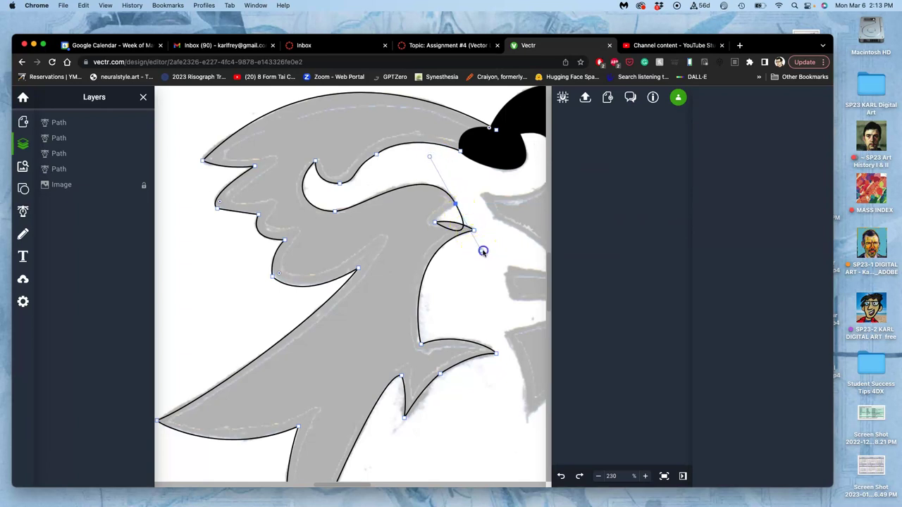
drag(483, 250, 456, 212)
drag(443, 213, 442, 213)
click(351, 167)
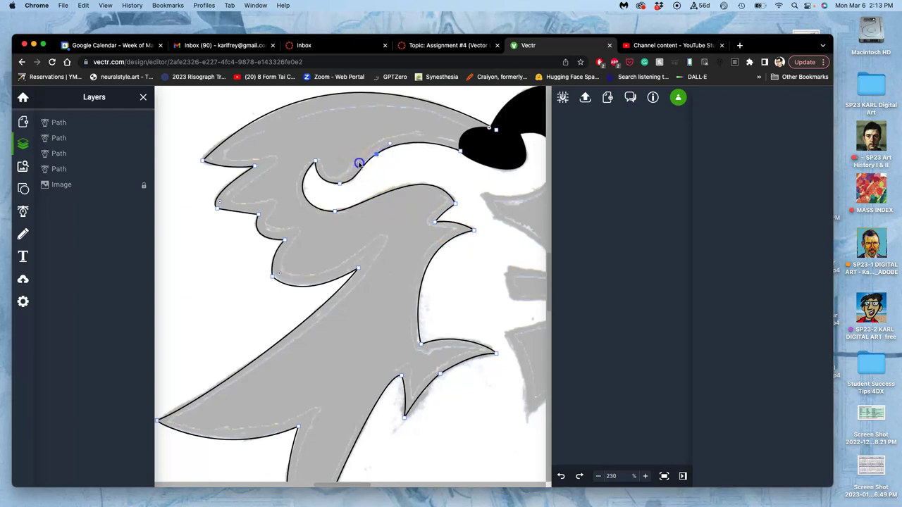
click(427, 167)
Step: Pan to the black shape, select the gray head path and briefly hide it to check it
drag(355, 290, 367, 232)
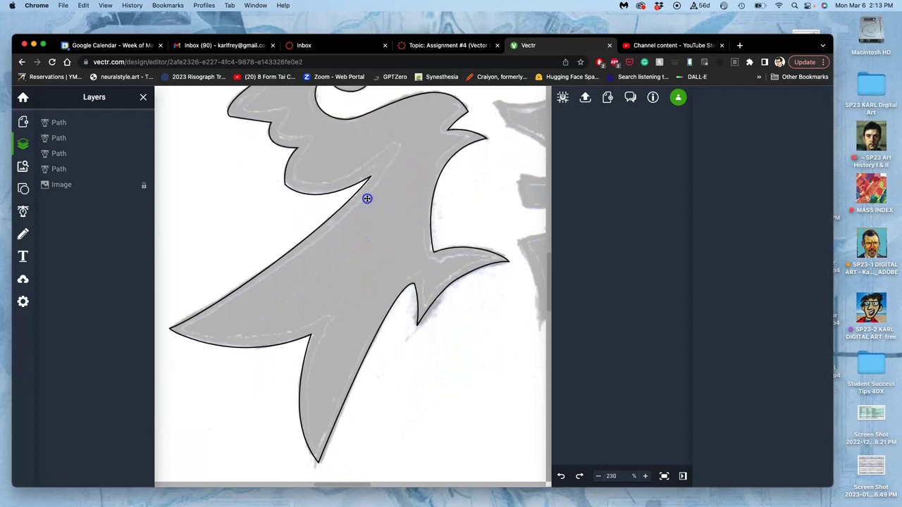
drag(368, 199, 304, 315)
click(304, 314)
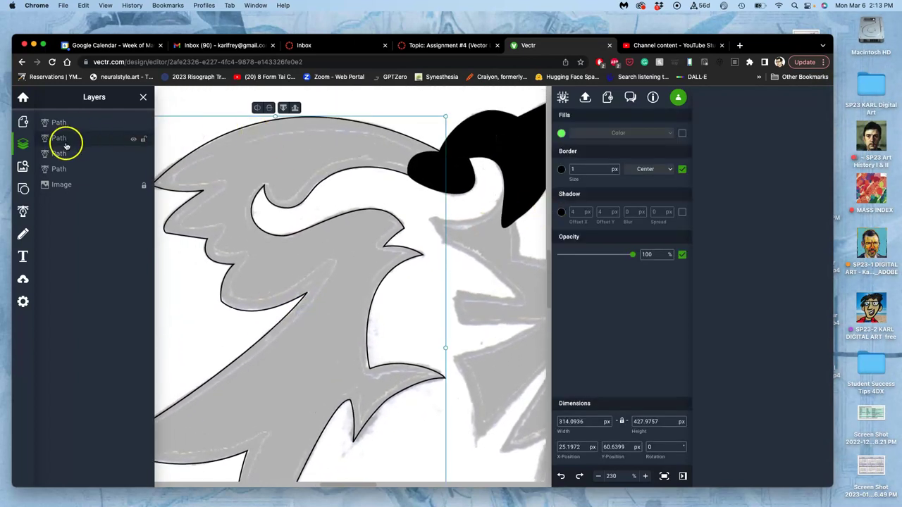
click(133, 140)
click(132, 140)
Step: Delete the tiny empty 0×0 path layer and toggle the outlined path's visibility to check it
click(99, 125)
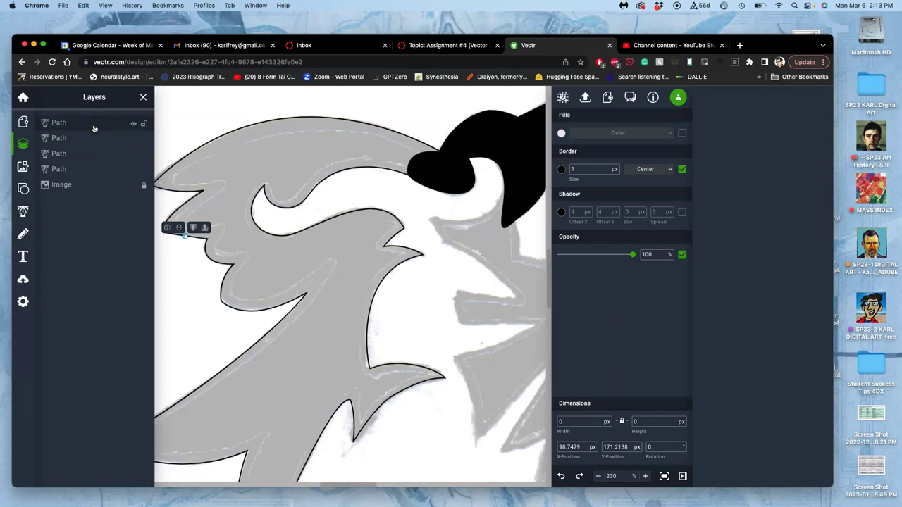
key(Delete)
click(134, 124)
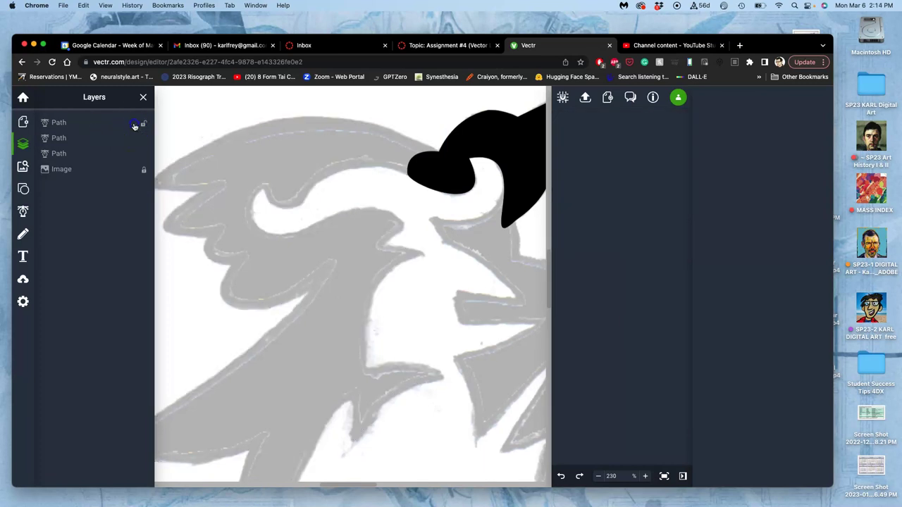
click(134, 125)
Step: Turn on Fills, untick Border and apply the black preset swatch to the gray head path
click(98, 127)
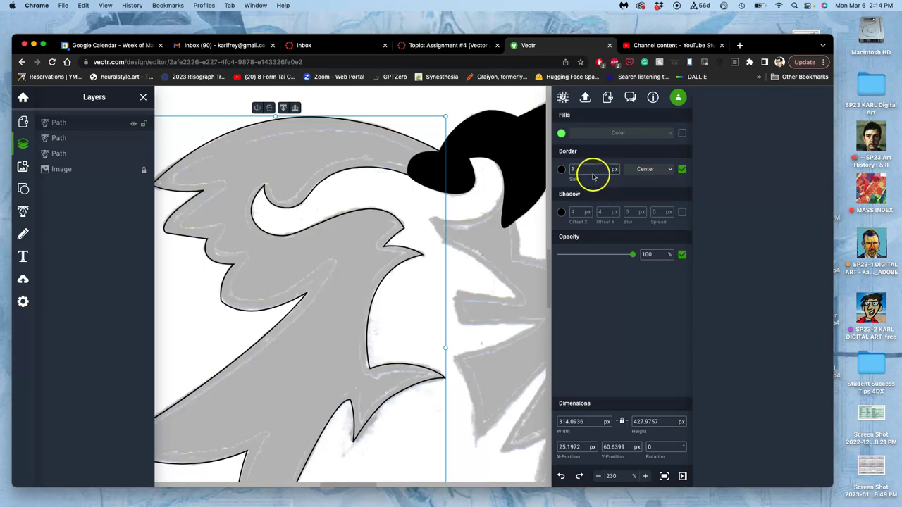
click(683, 134)
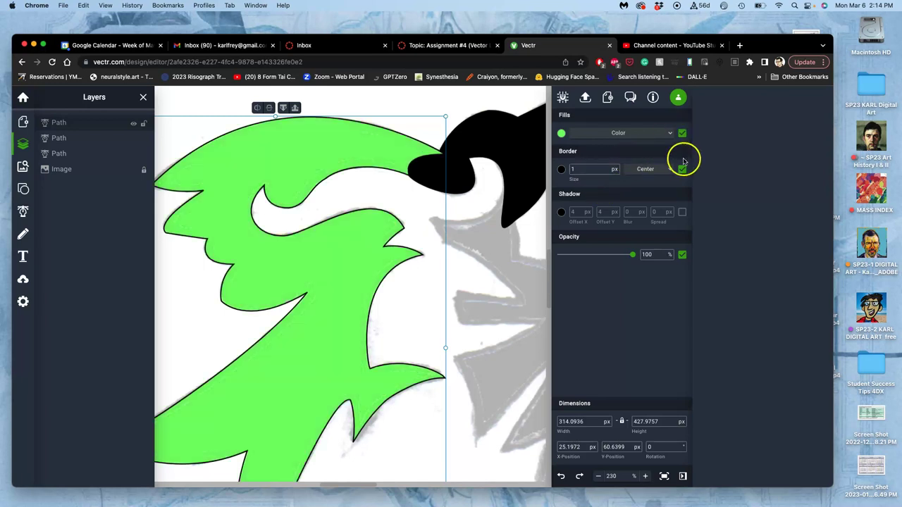
click(681, 171)
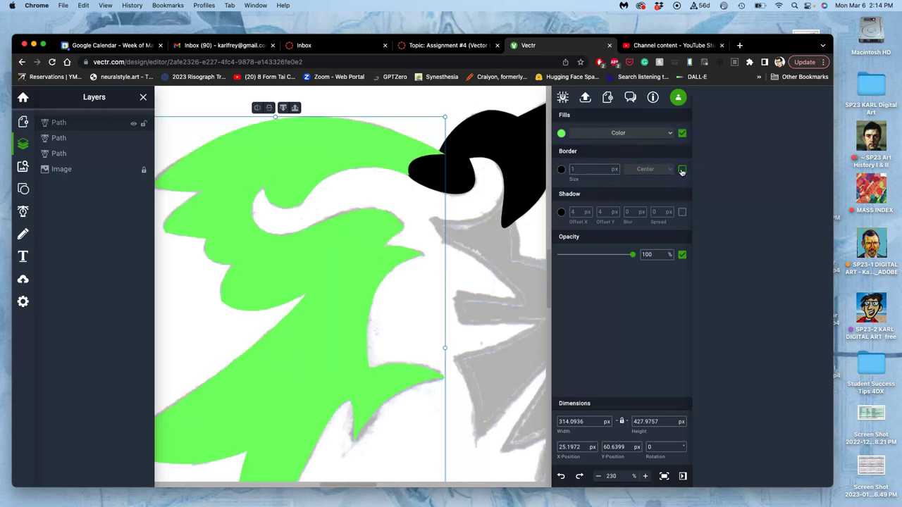
click(682, 172)
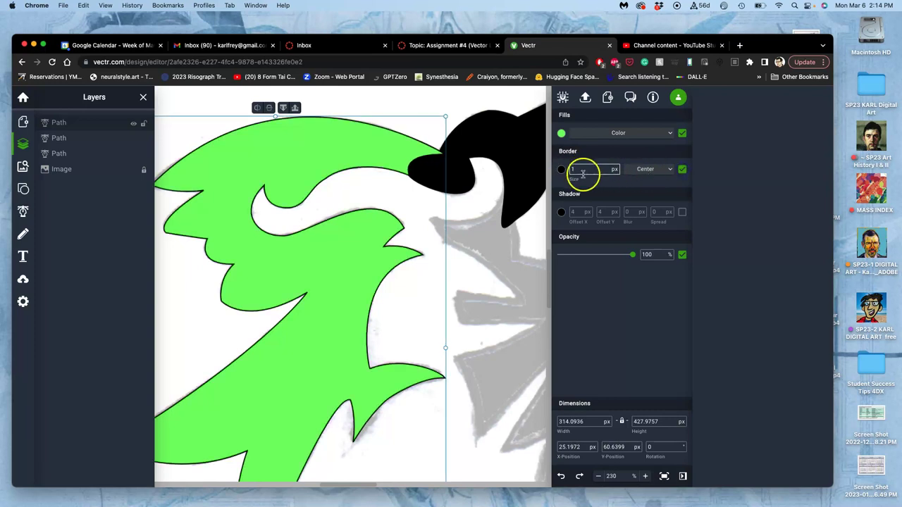
click(562, 171)
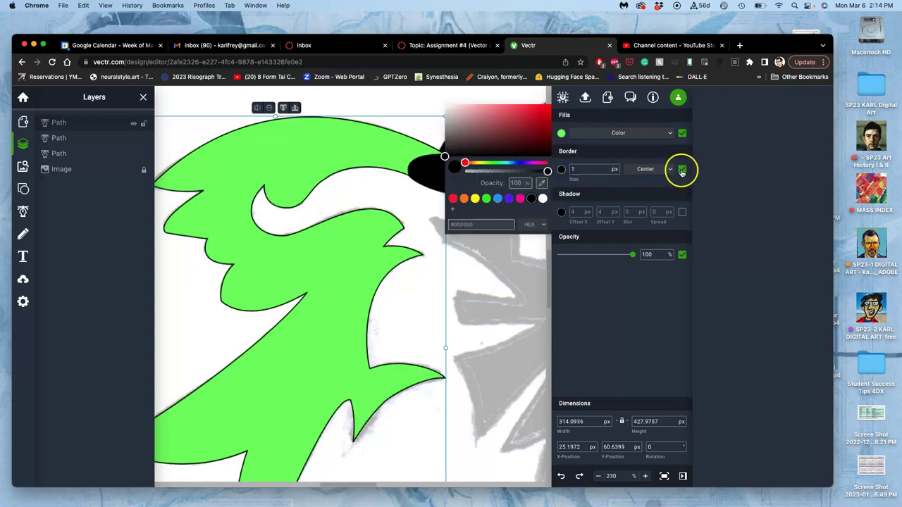
click(682, 170)
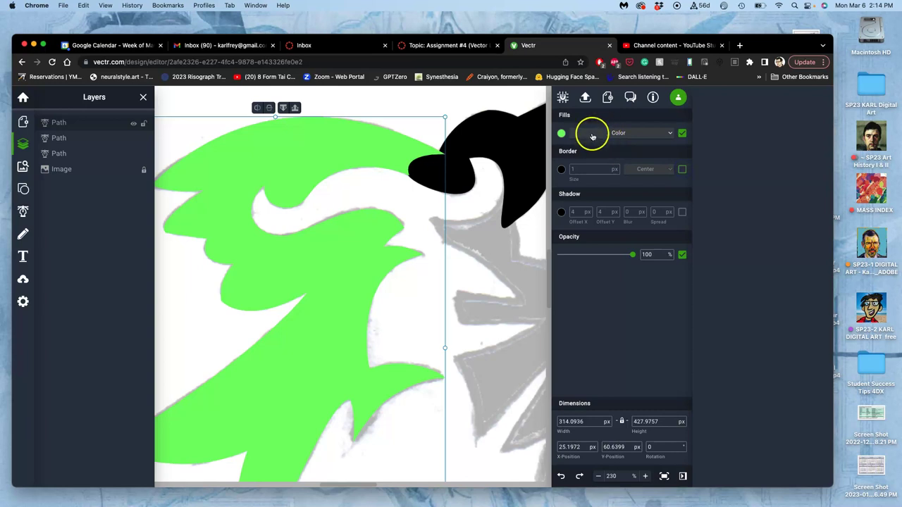
click(562, 134)
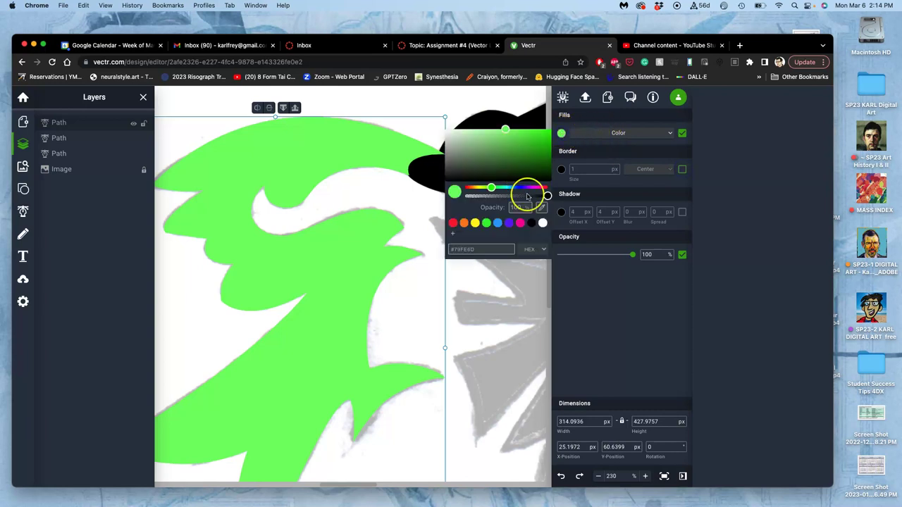
click(532, 223)
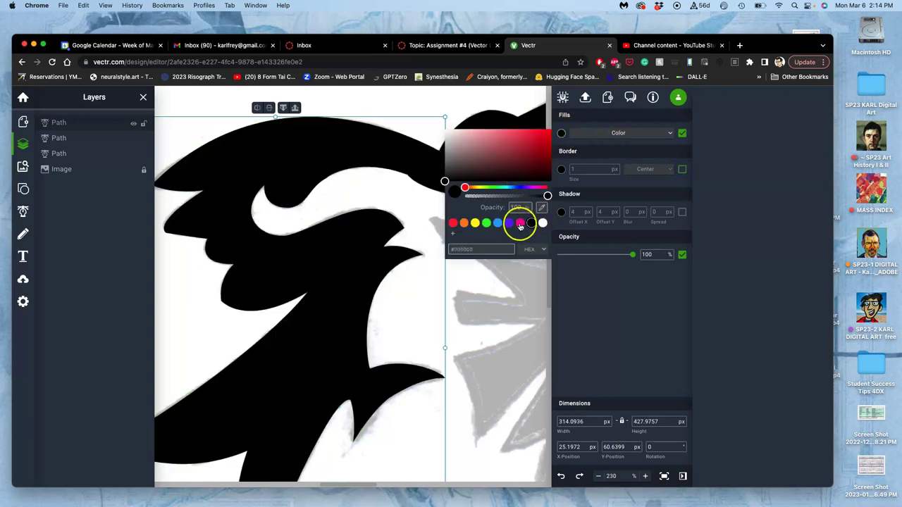
click(431, 202)
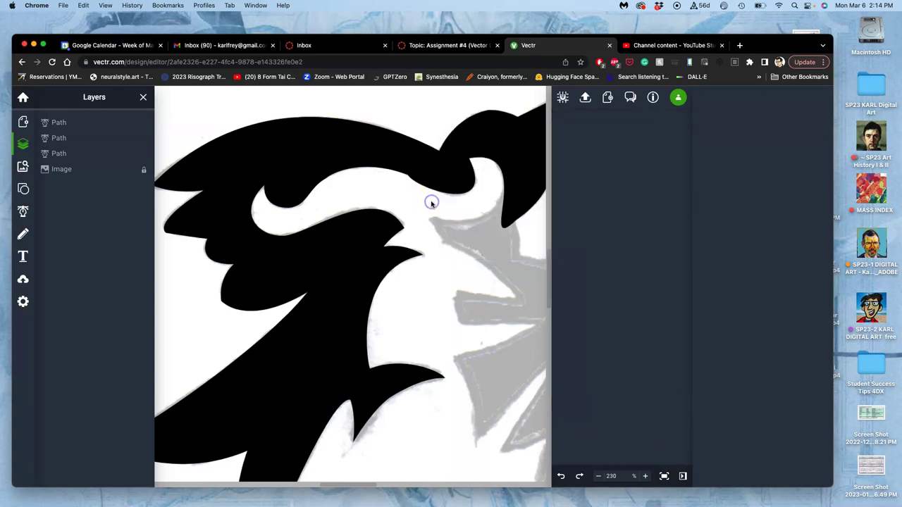
scroll(437, 204, down, 2)
scroll(437, 205, right, 2)
scroll(444, 205, down, 5)
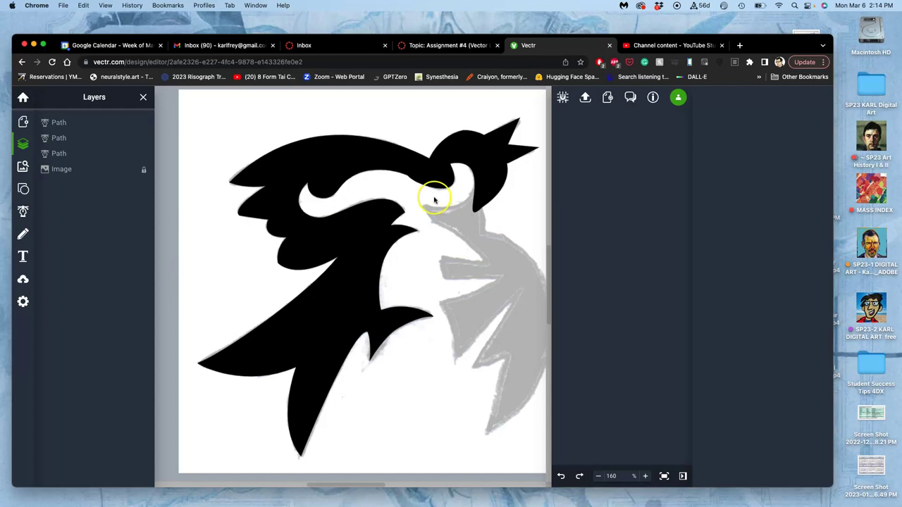
scroll(431, 193, down, 1)
scroll(431, 193, right, 2)
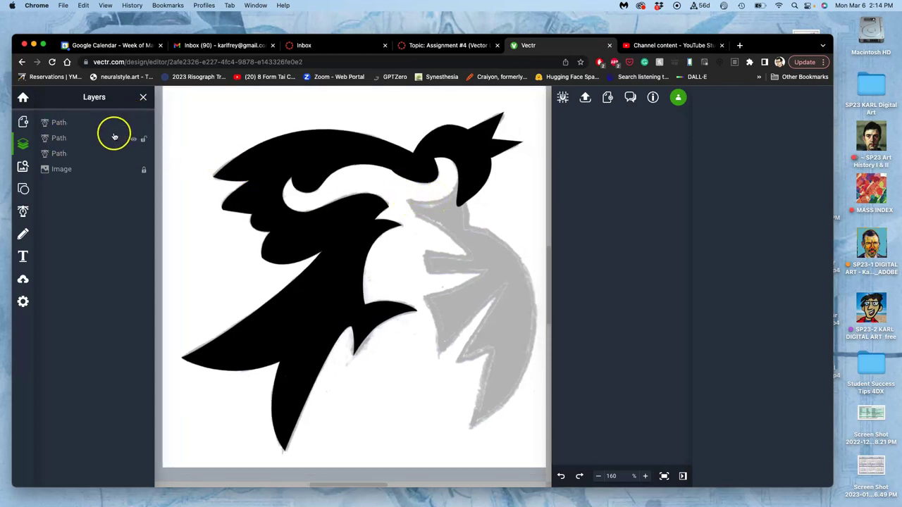
click(132, 124)
click(133, 141)
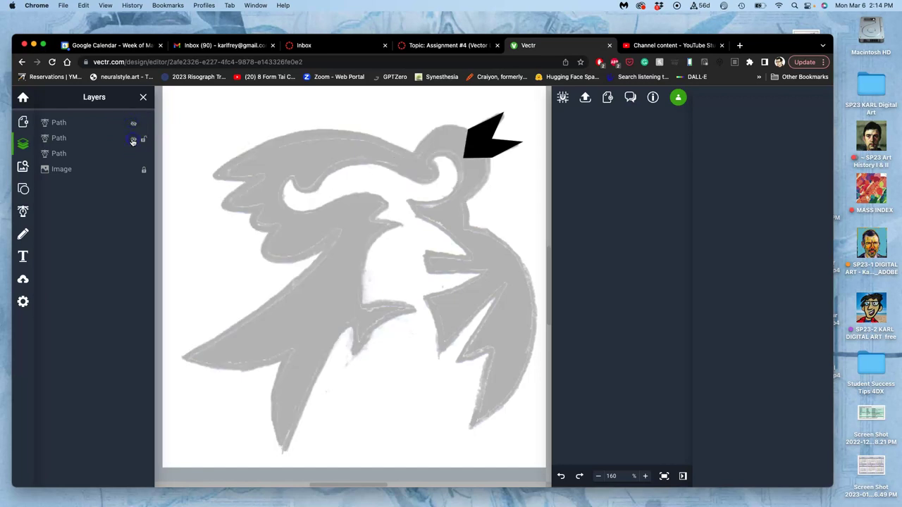
click(133, 155)
click(134, 155)
click(133, 140)
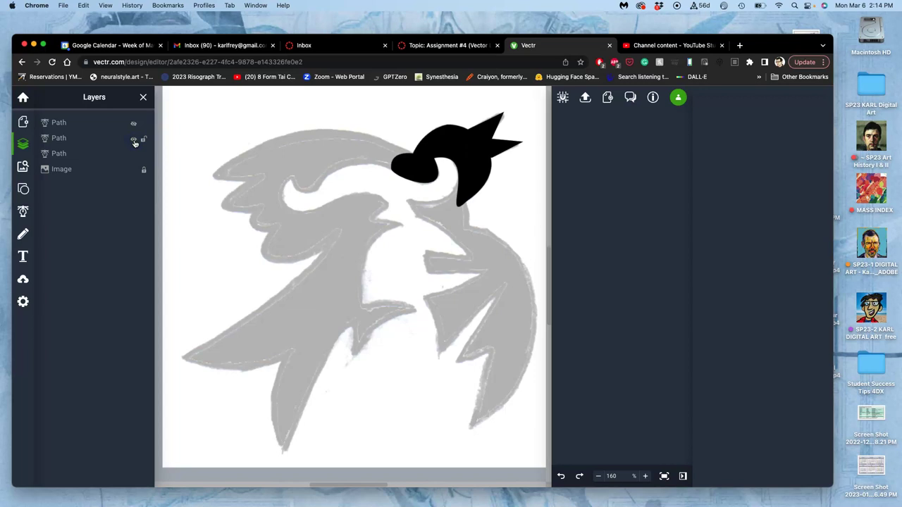
click(134, 141)
click(134, 141)
click(133, 125)
click(134, 124)
click(134, 125)
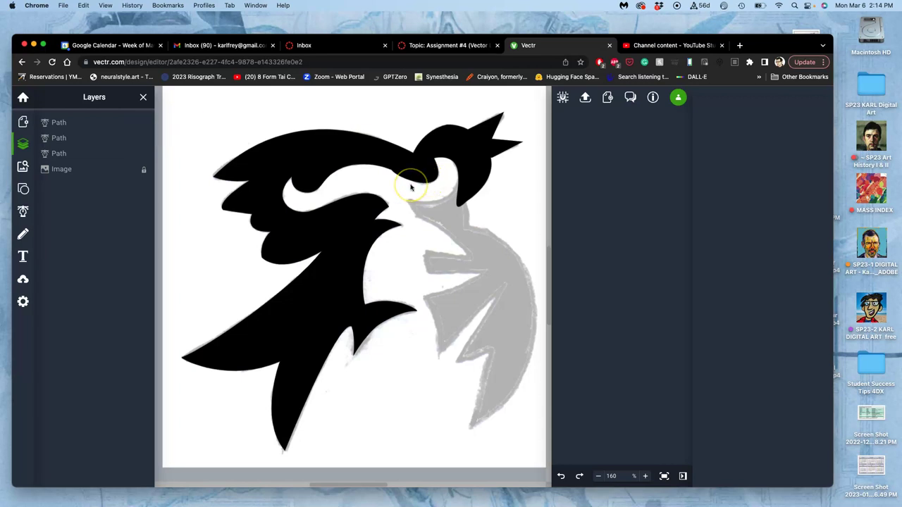
scroll(410, 186, up, 5)
click(413, 144)
scroll(413, 145, up, 2)
double_click(426, 161)
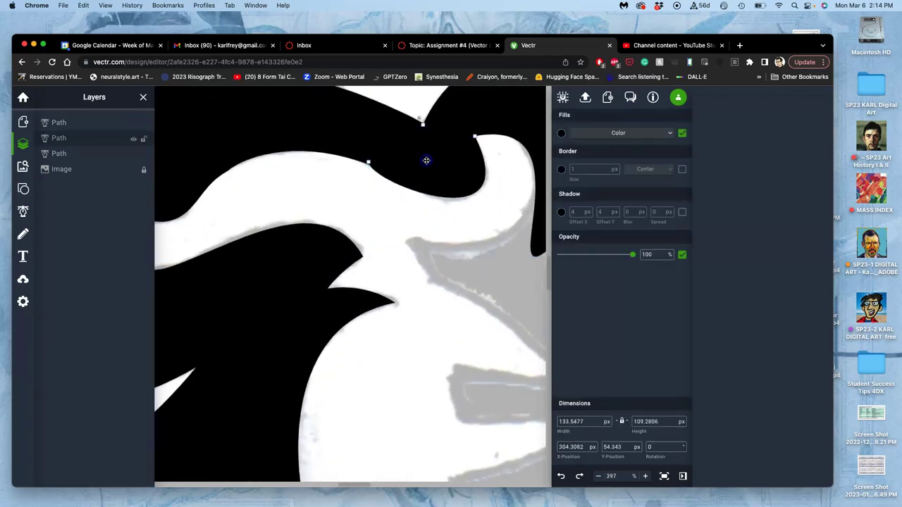
scroll(425, 157, up, 2)
double_click(344, 129)
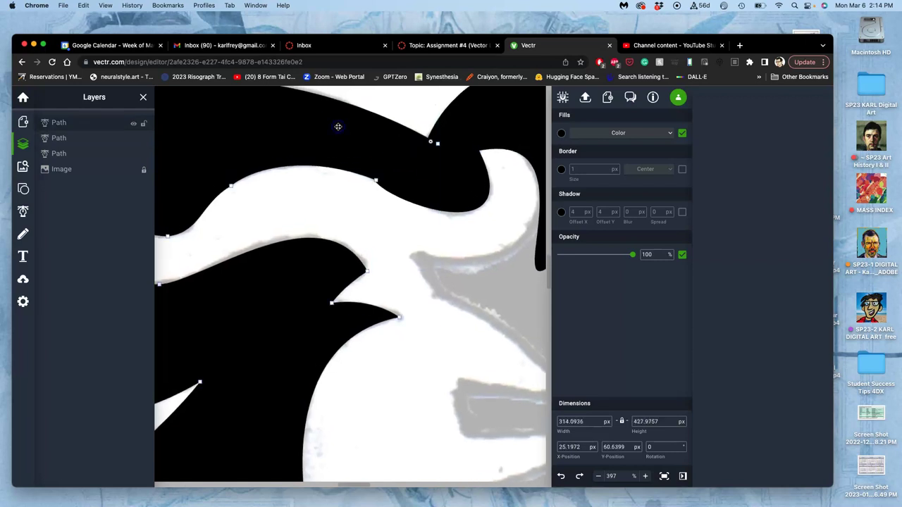
drag(413, 146, 386, 219)
mouse_move(373, 181)
mouse_down()
mouse_move(383, 183)
mouse_move(375, 181)
mouse_up()
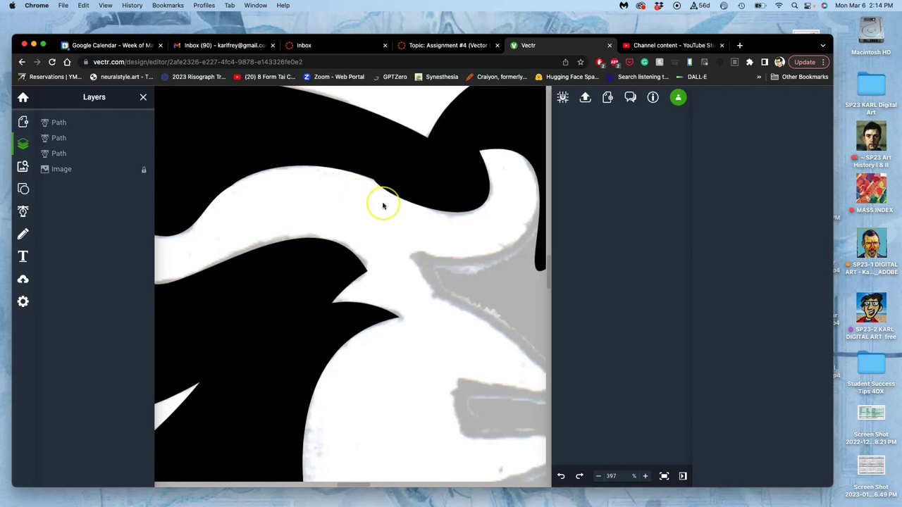
scroll(383, 205, down, 6)
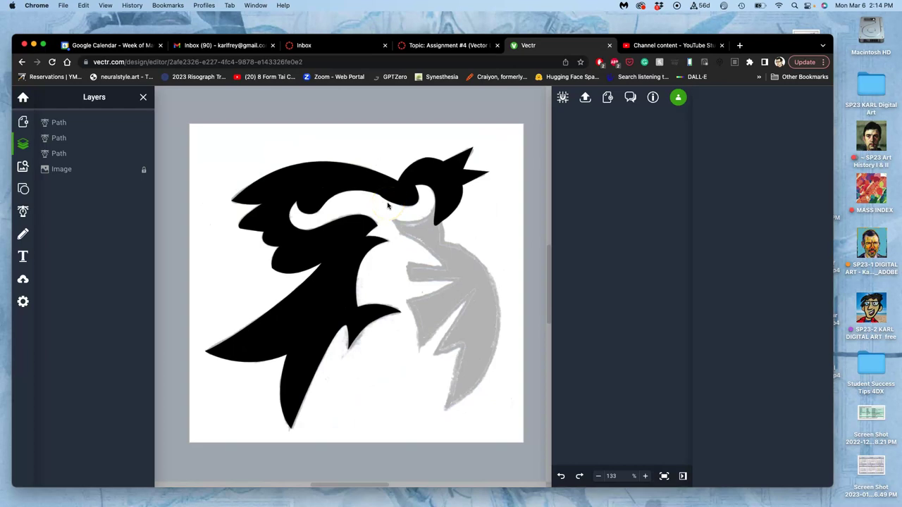
drag(422, 189, 445, 180)
click(446, 180)
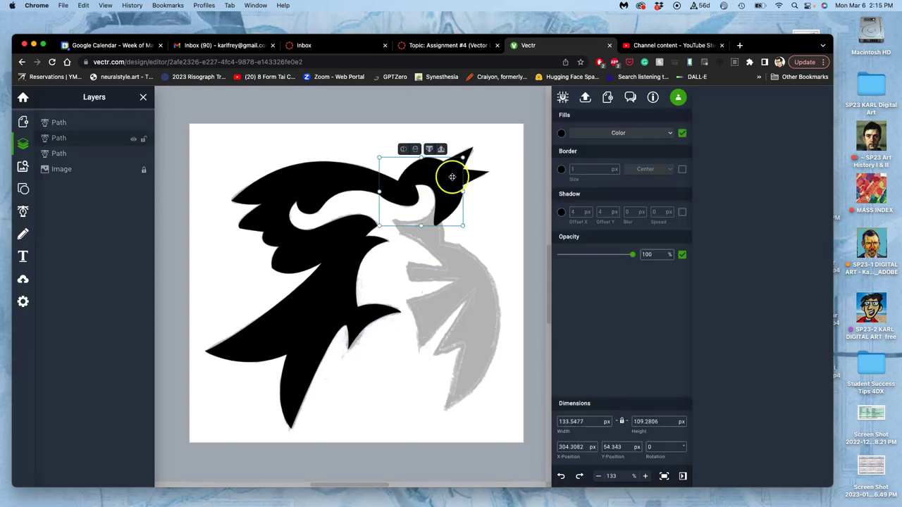
Step: Hide the black body and head paths to isolate the beak path
click(134, 124)
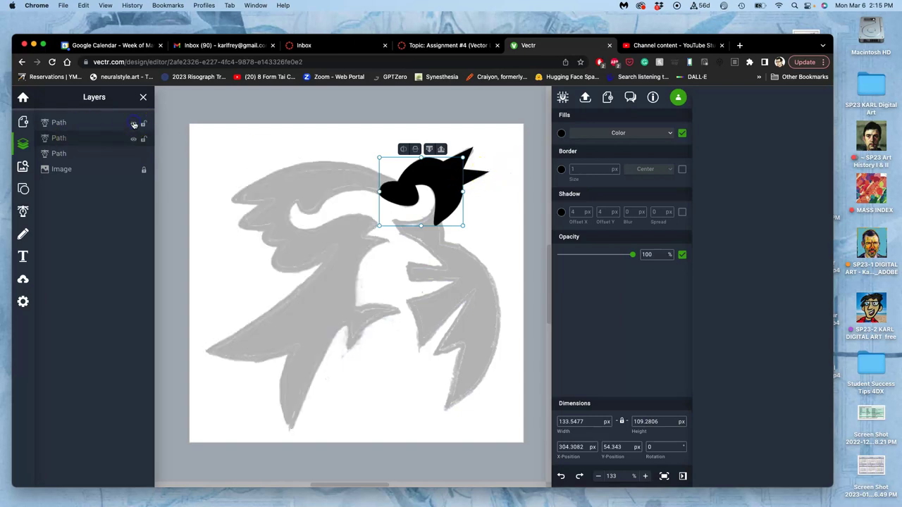
click(496, 157)
click(463, 177)
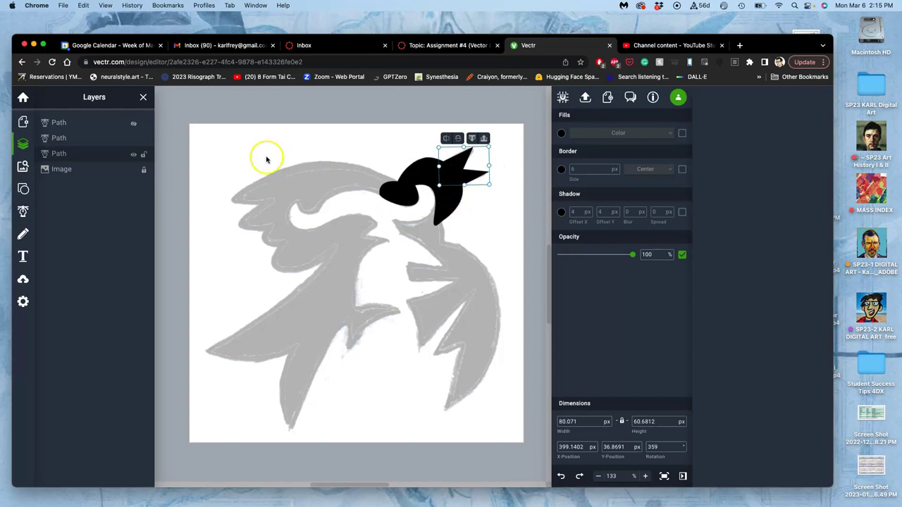
click(135, 155)
click(135, 155)
click(134, 141)
click(133, 141)
click(134, 141)
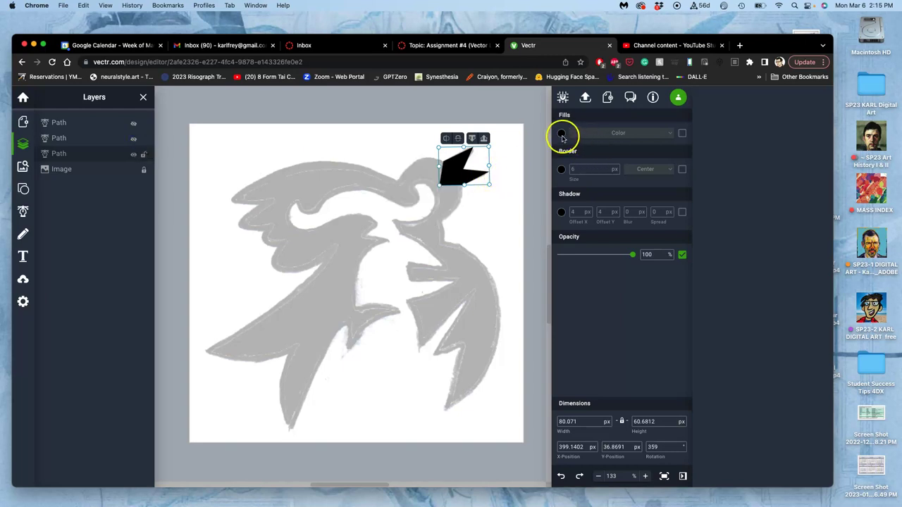
Step: Give the beak path a plain red colour fill
click(104, 159)
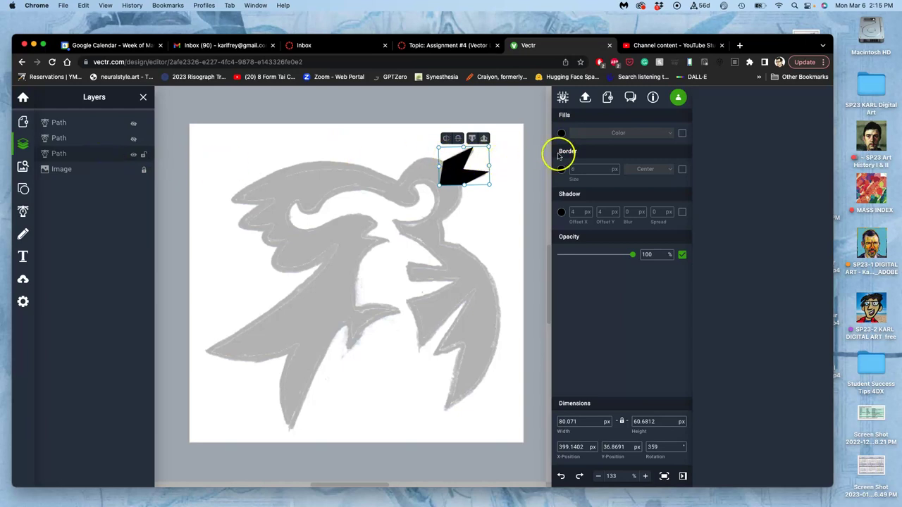
click(682, 134)
click(684, 134)
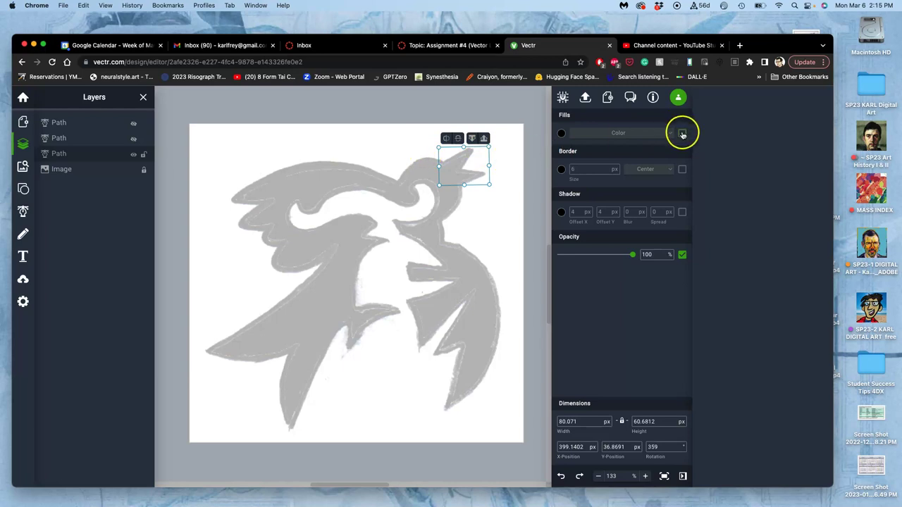
click(683, 134)
click(562, 133)
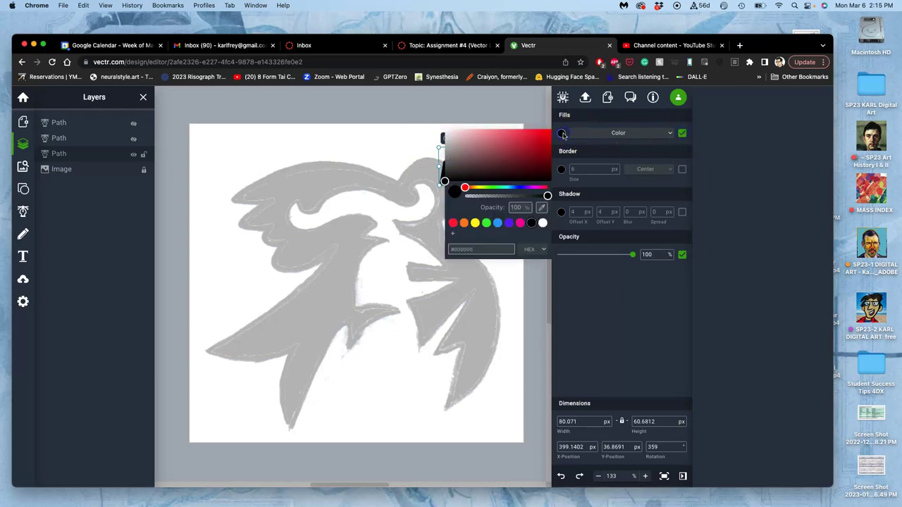
drag(493, 189, 538, 145)
click(642, 141)
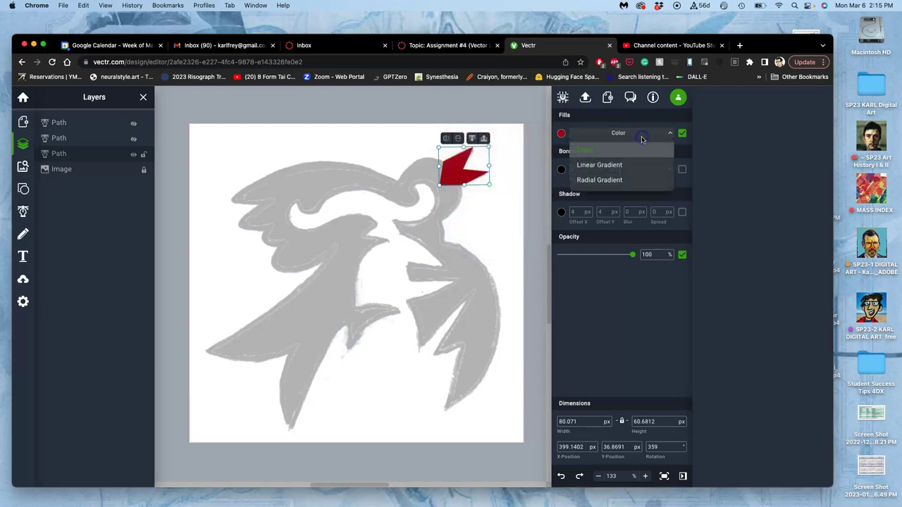
click(446, 199)
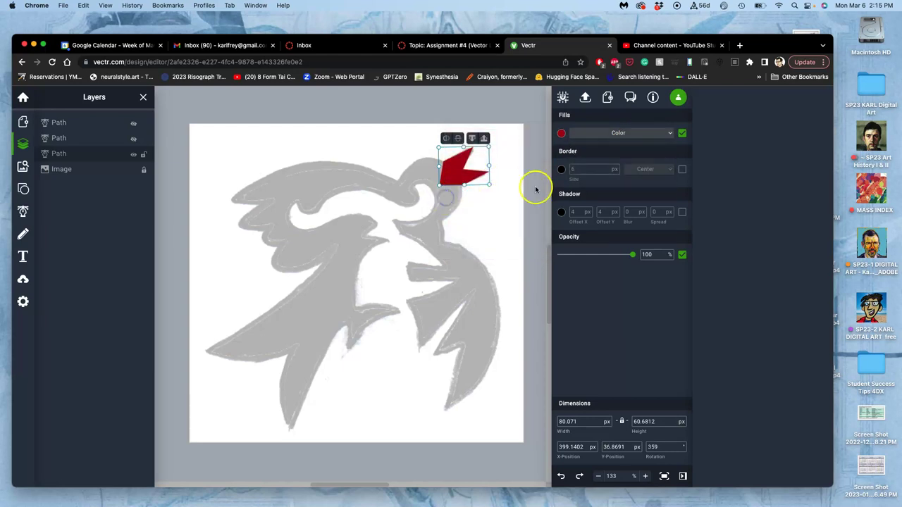
Step: Unhide the head path and move the red beak layer above it
click(134, 140)
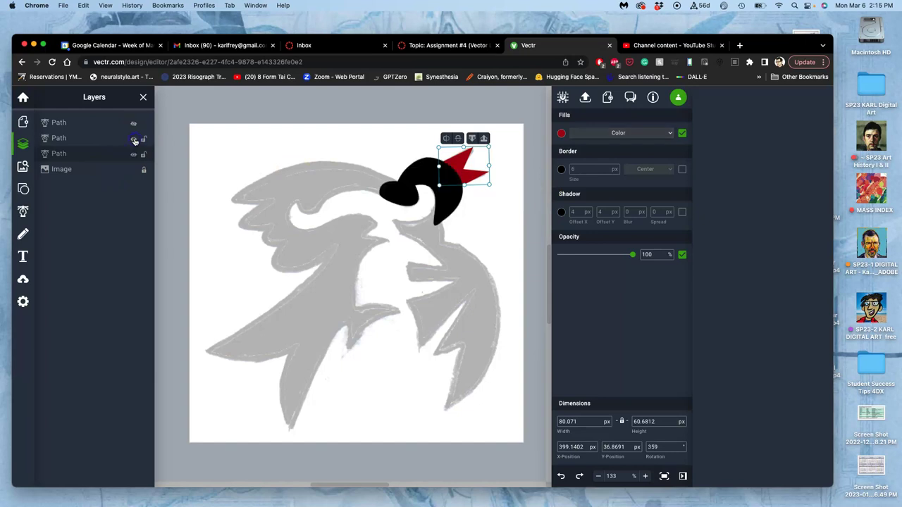
drag(84, 153, 83, 132)
click(89, 164)
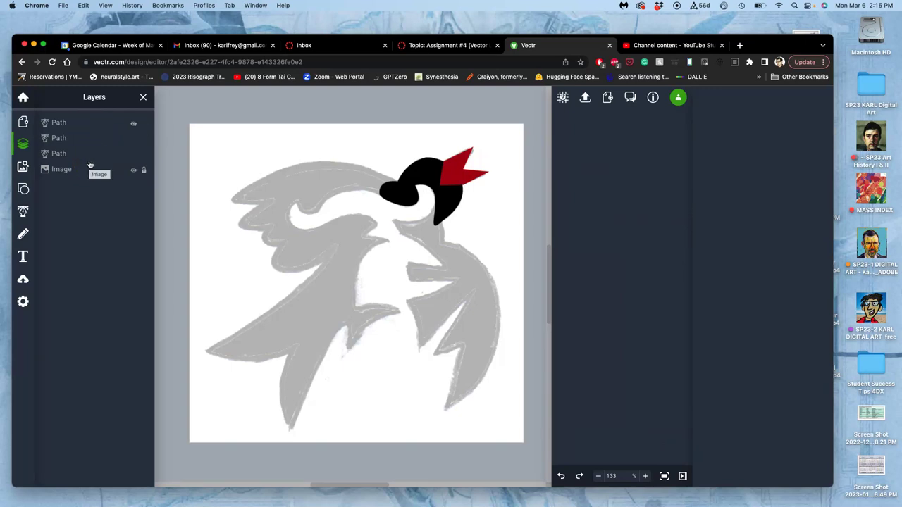
Step: Select the red beak and black head together and send the beak behind the head
click(458, 171)
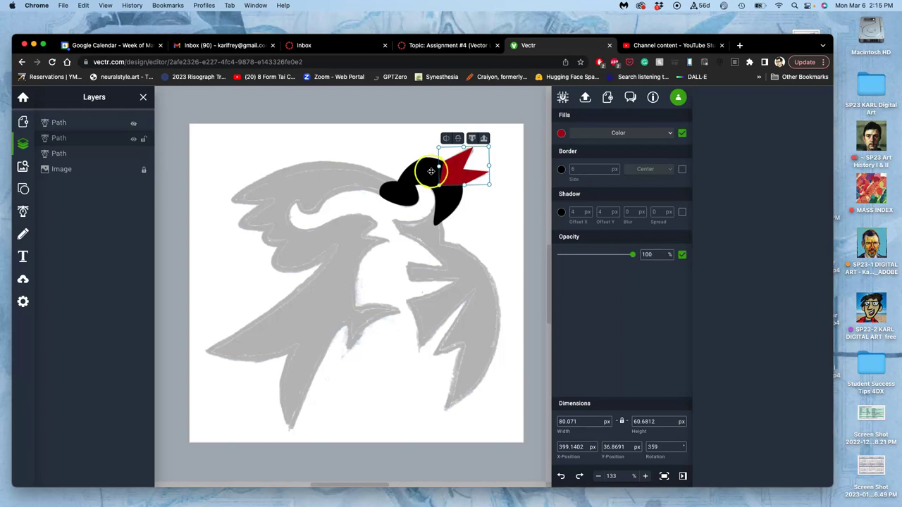
shift+click(430, 171)
click(471, 193)
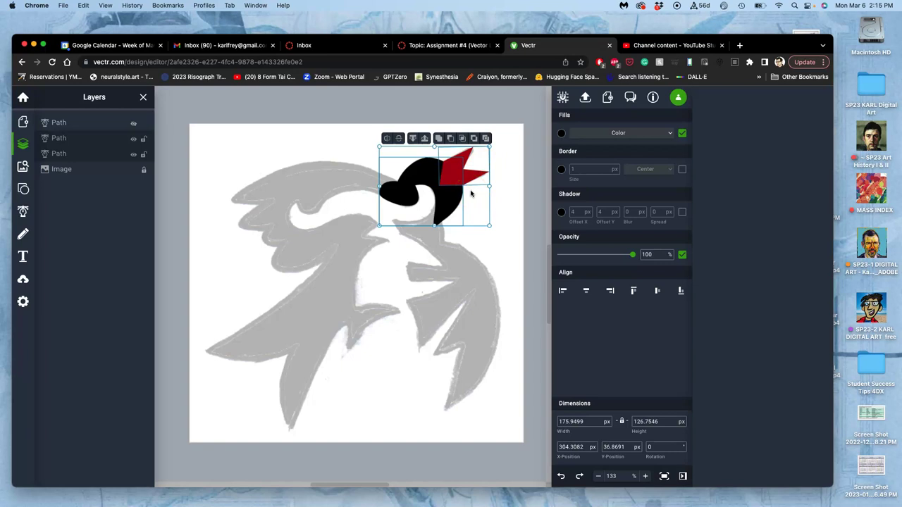
scroll(472, 193, up, 5)
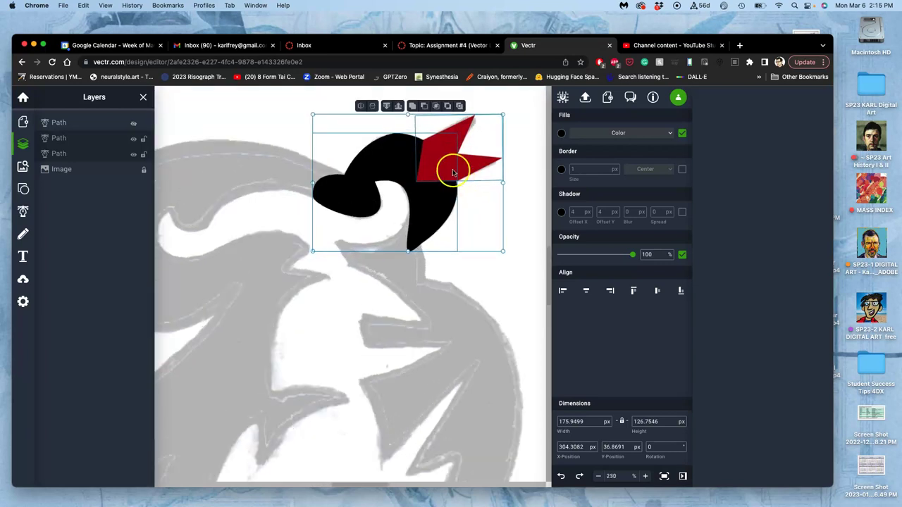
click(421, 105)
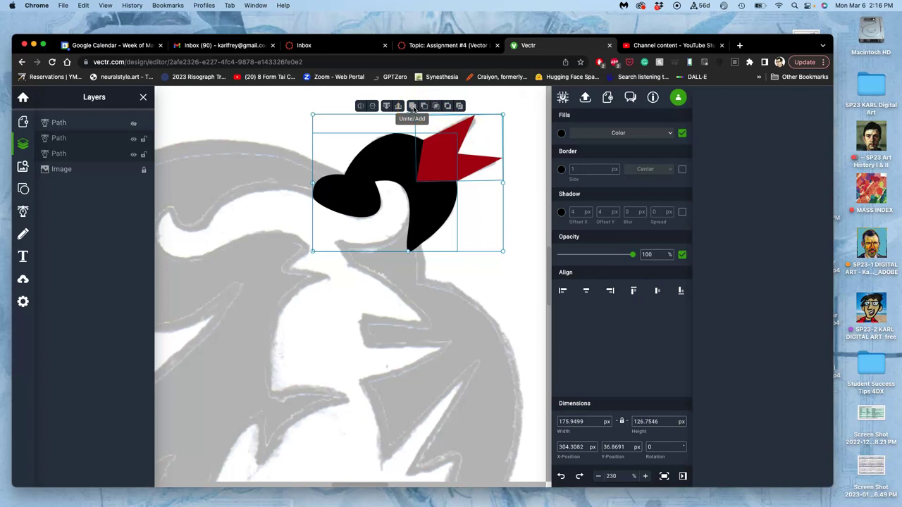
Step: Try cutting the beak out of the head, then undo the subtraction with Cmd+Z
click(447, 106)
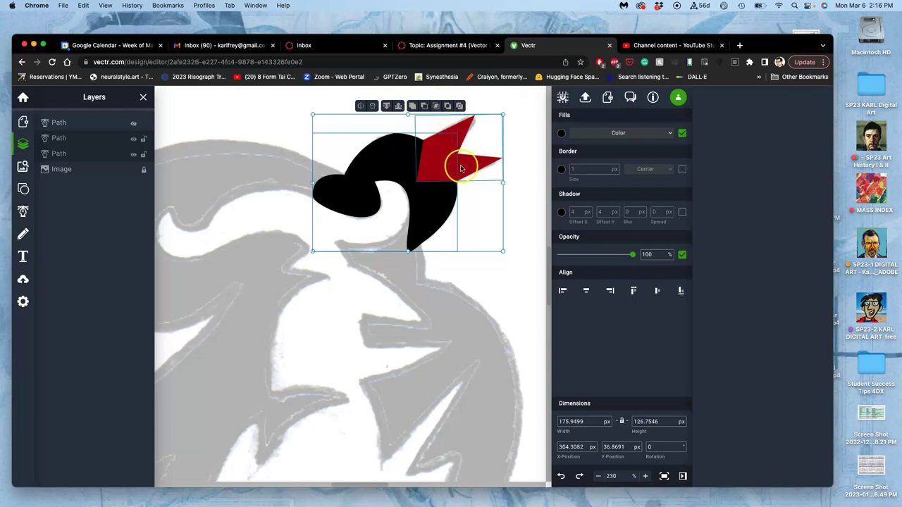
click(424, 107)
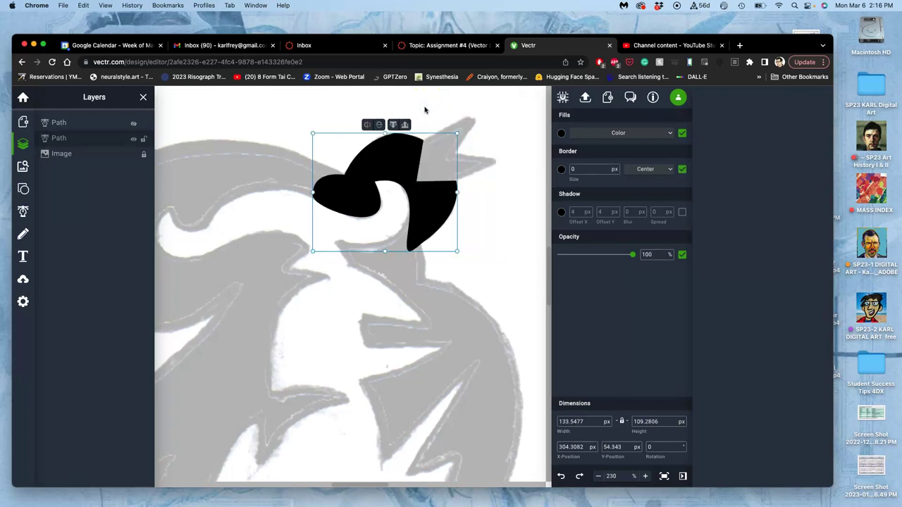
key(super+z)
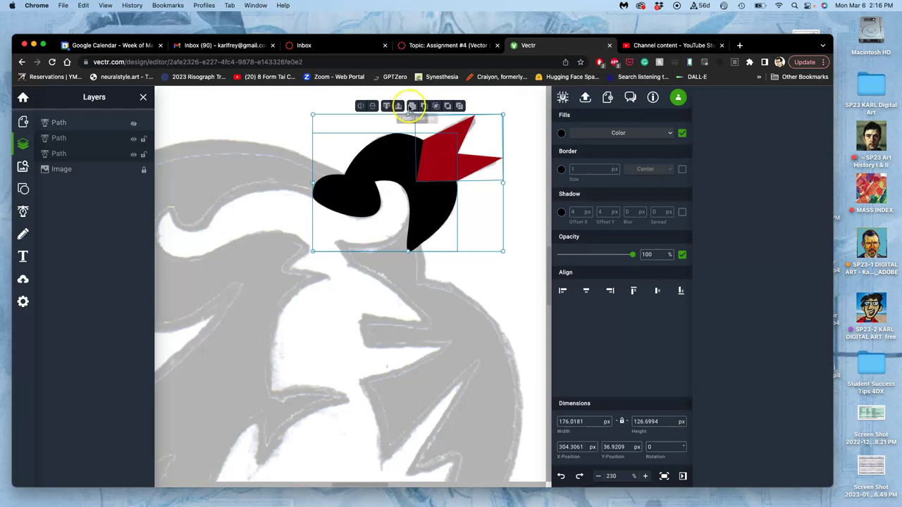
Step: Unite head and beak, then unhide the body path, add it to the selection and unite again
click(413, 106)
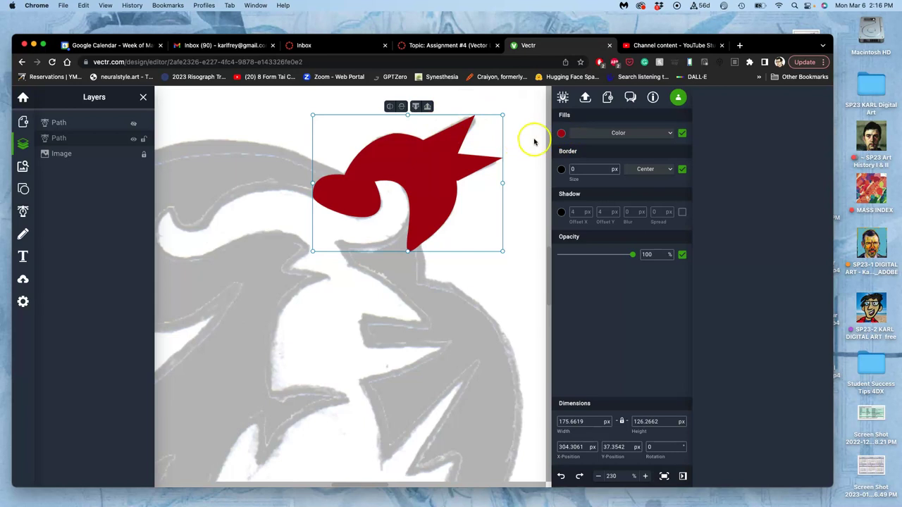
click(134, 124)
scroll(186, 187, left, 3)
scroll(191, 186, left, 3)
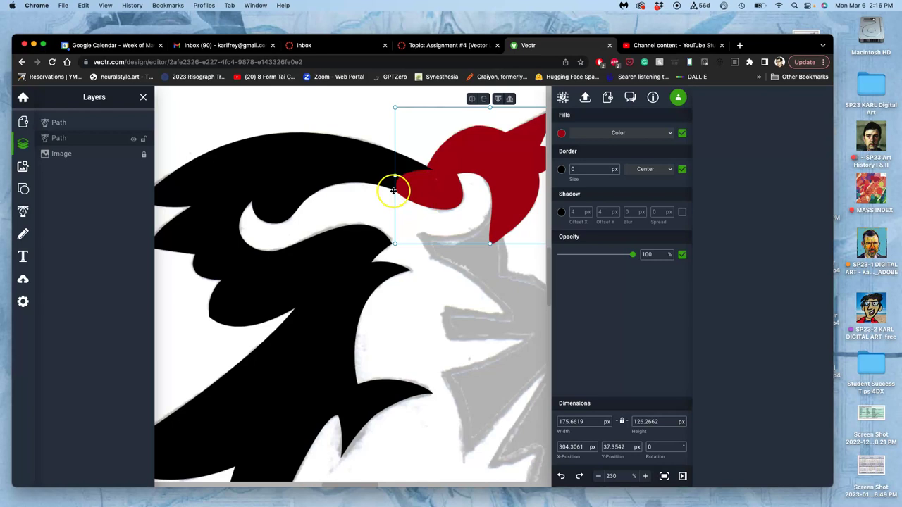
shift+click(377, 172)
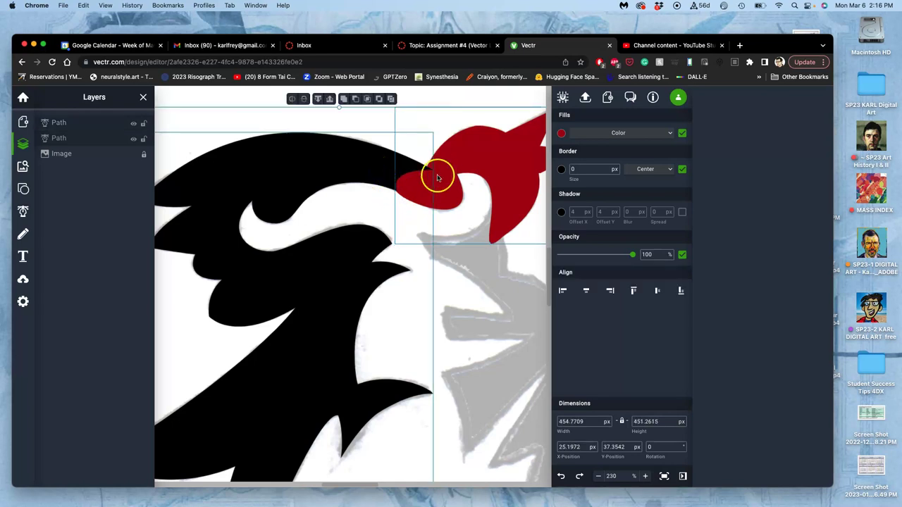
click(344, 99)
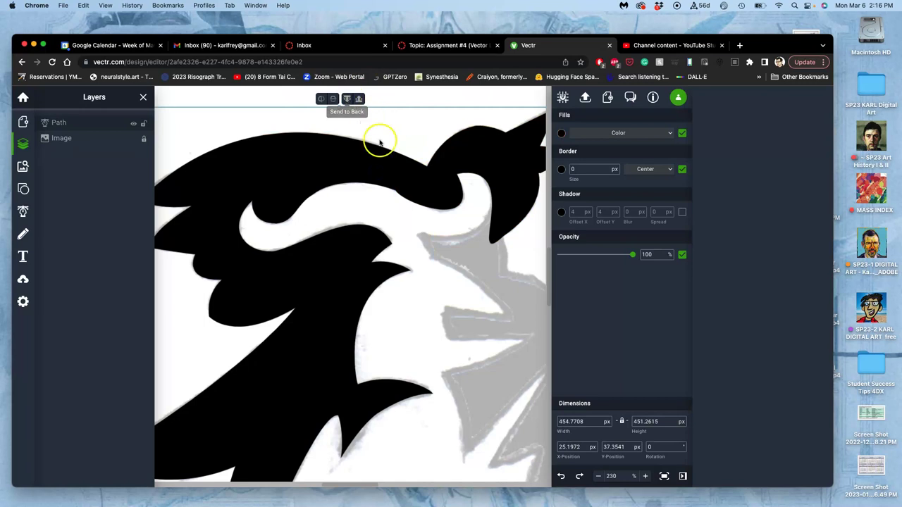
Step: Enter node editing on the merged black path and drag an upper-curve anchor's handle toward the sketch
double_click(401, 184)
click(423, 215)
scroll(423, 214, up, 5)
click(368, 169)
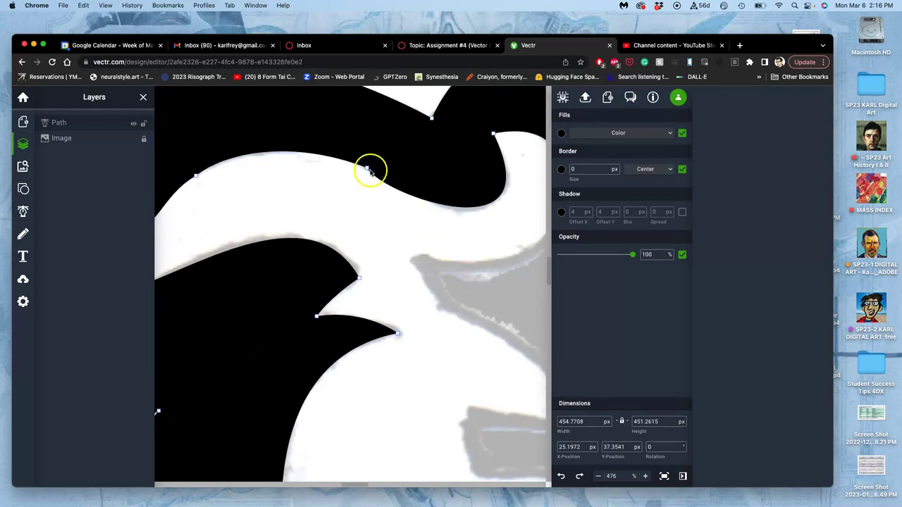
click(361, 189)
click(378, 179)
click(380, 159)
click(367, 169)
click(381, 195)
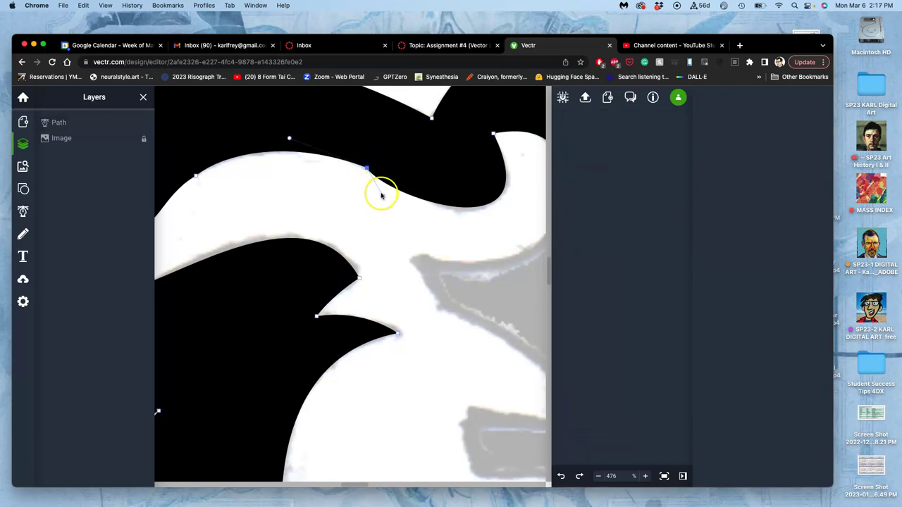
click(374, 177)
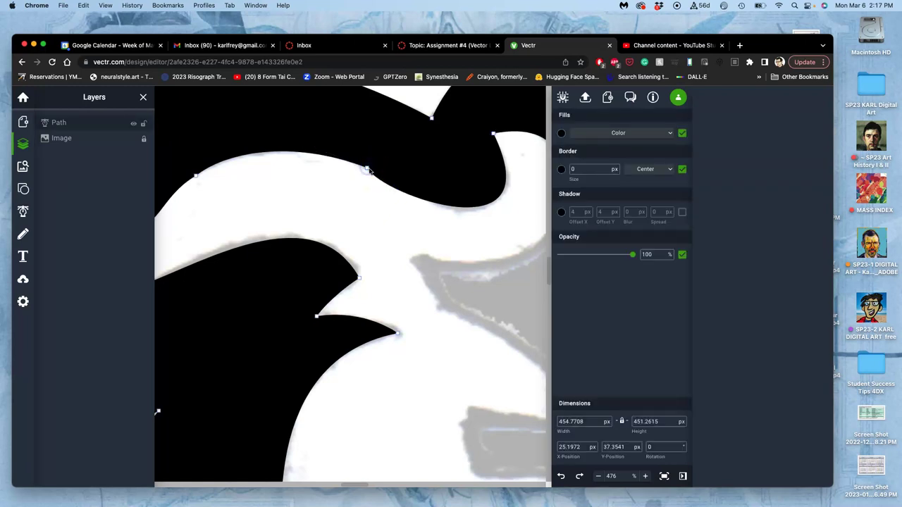
click(368, 170)
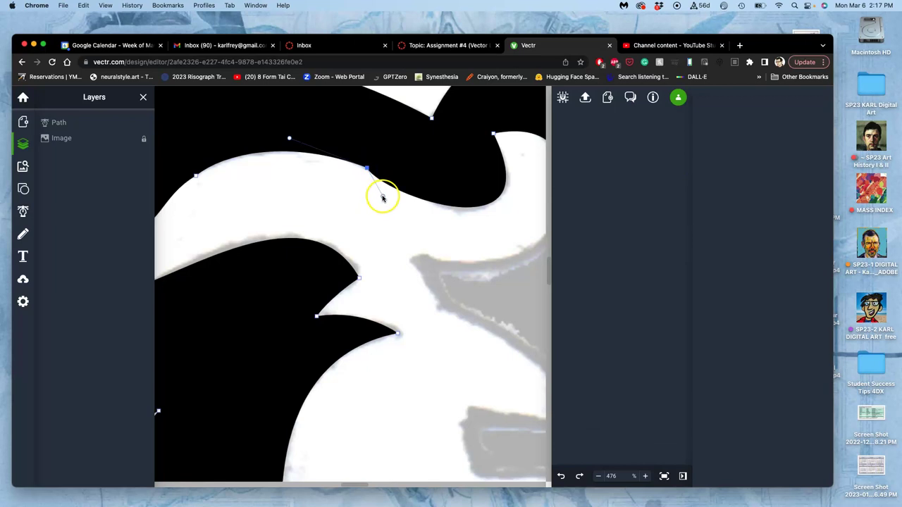
drag(382, 198, 415, 192)
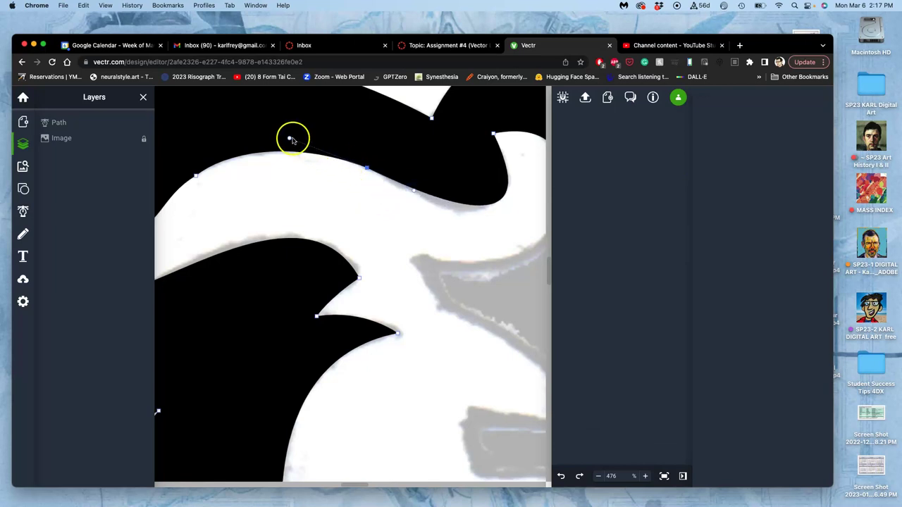
Step: Adjust the curve handles and the right-end anchor's handle to bend the edge along the sketch
mouse_move(290, 139)
mouse_down()
mouse_move(269, 140)
mouse_move(278, 134)
mouse_up()
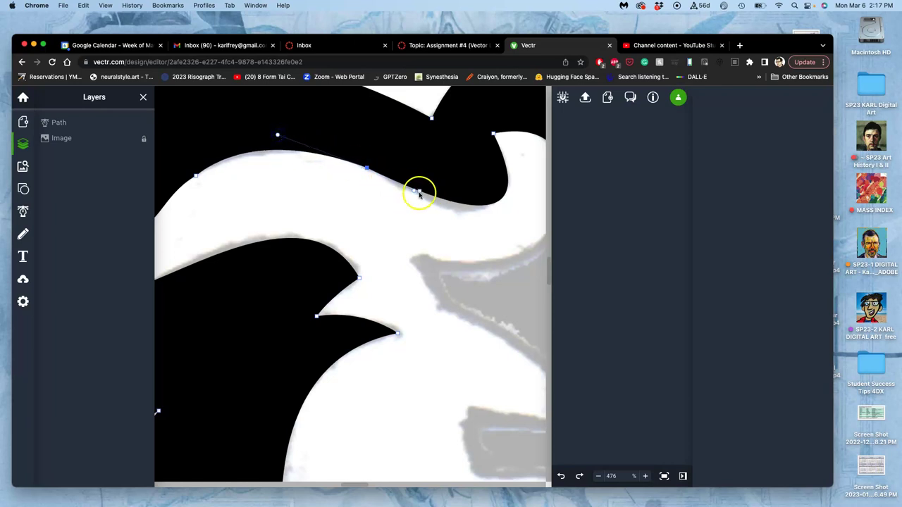
drag(413, 192, 421, 198)
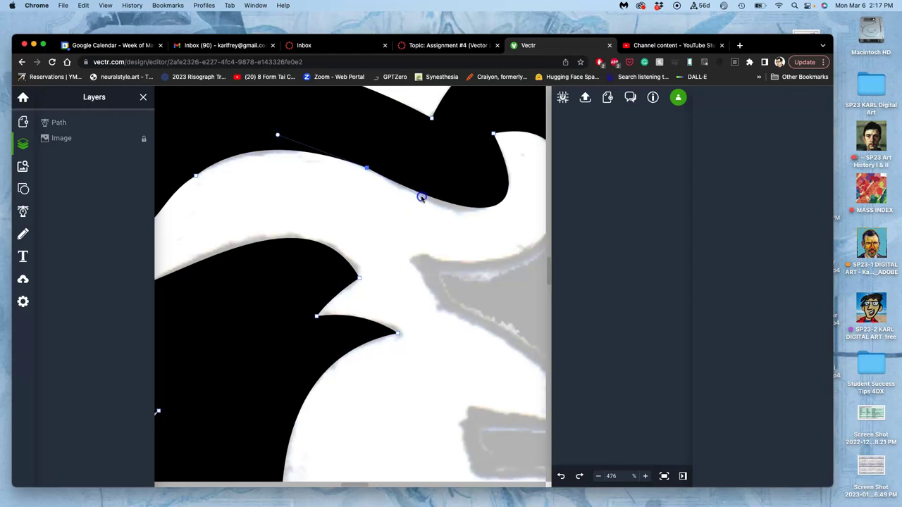
click(494, 134)
drag(542, 237, 466, 228)
drag(346, 205, 309, 176)
drag(310, 176, 383, 167)
Step: Slide an upper-curve anchor and nudge the edge anchor down-left so the curve matches the sketch
click(359, 162)
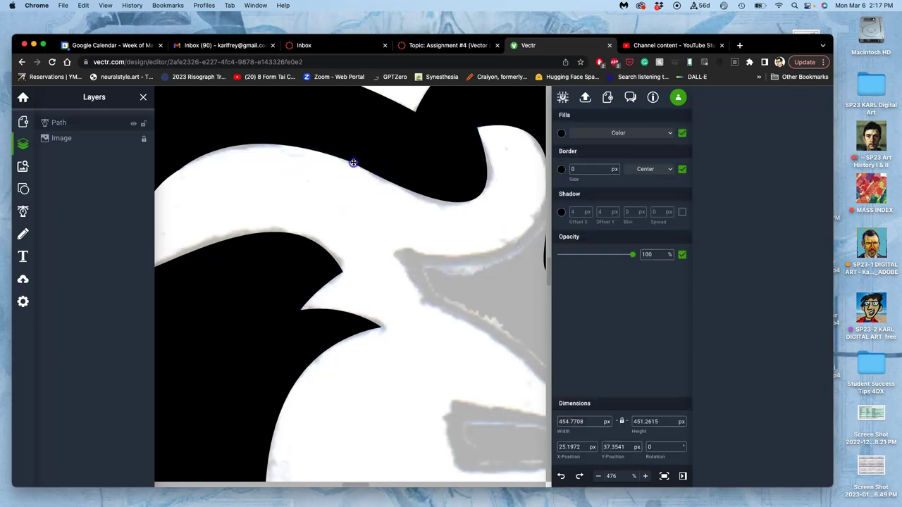
click(350, 162)
mouse_move(405, 177)
mouse_down()
mouse_move(406, 195)
mouse_move(409, 184)
mouse_up()
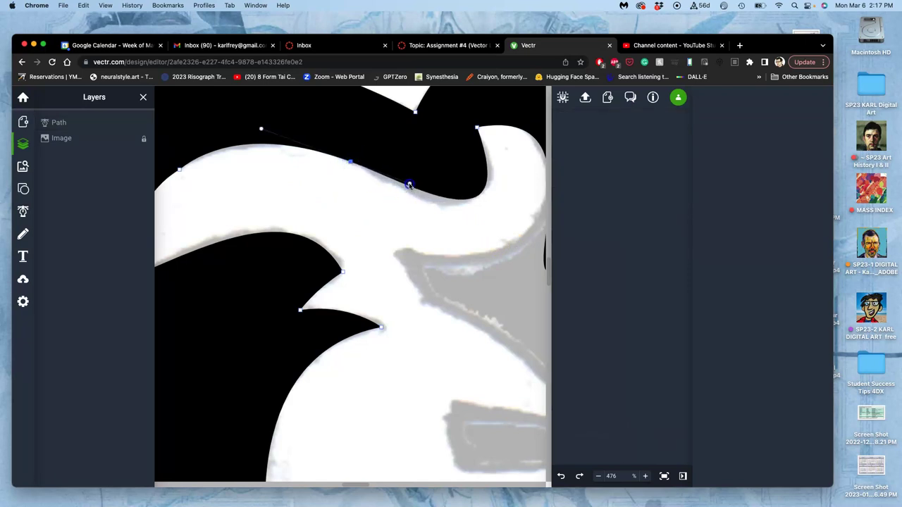
click(306, 141)
scroll(306, 195, left, 3)
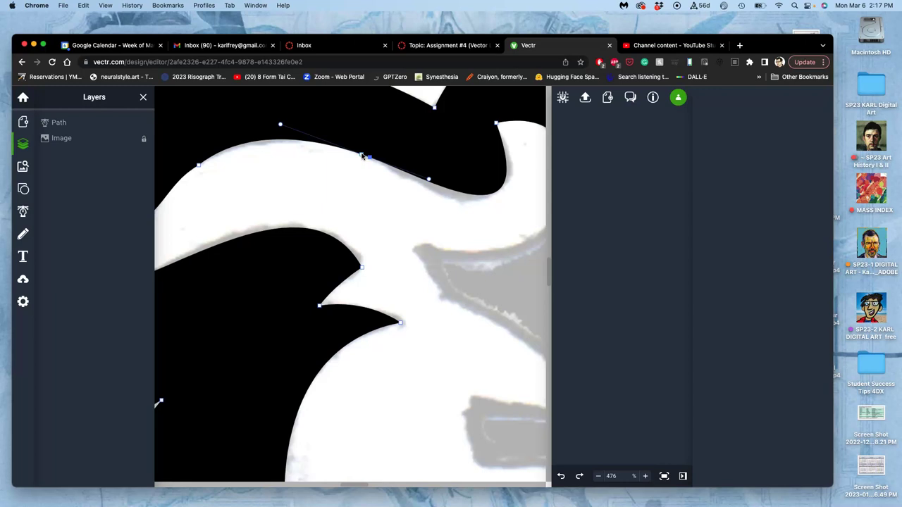
drag(363, 157, 414, 174)
click(454, 189)
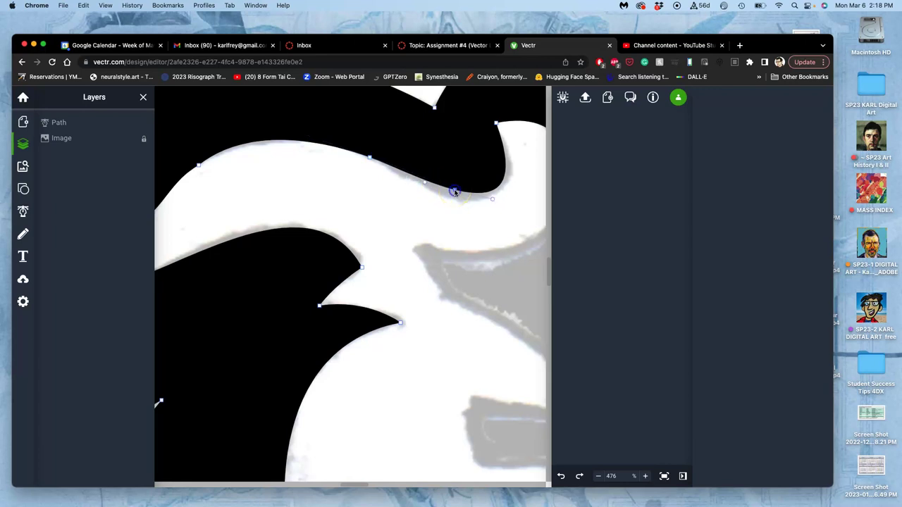
drag(456, 193, 453, 199)
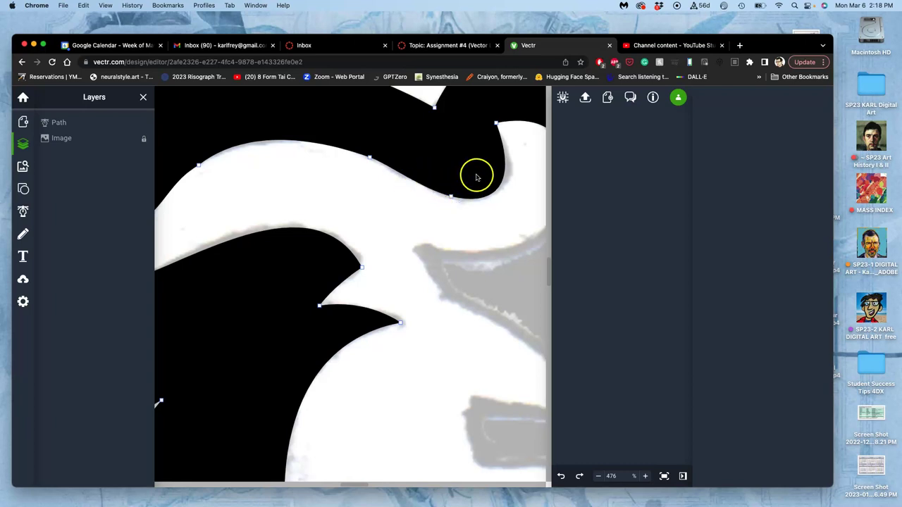
click(444, 228)
mouse_move(359, 185)
mouse_down()
mouse_move(399, 205)
mouse_move(397, 213)
mouse_up()
scroll(397, 213, down, 10)
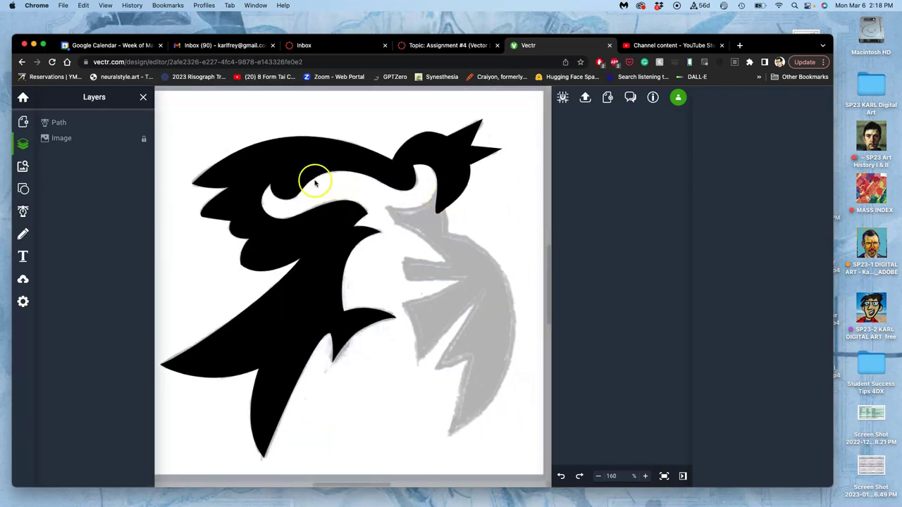
mouse_move(61, 120)
double_click(132, 123)
click(134, 140)
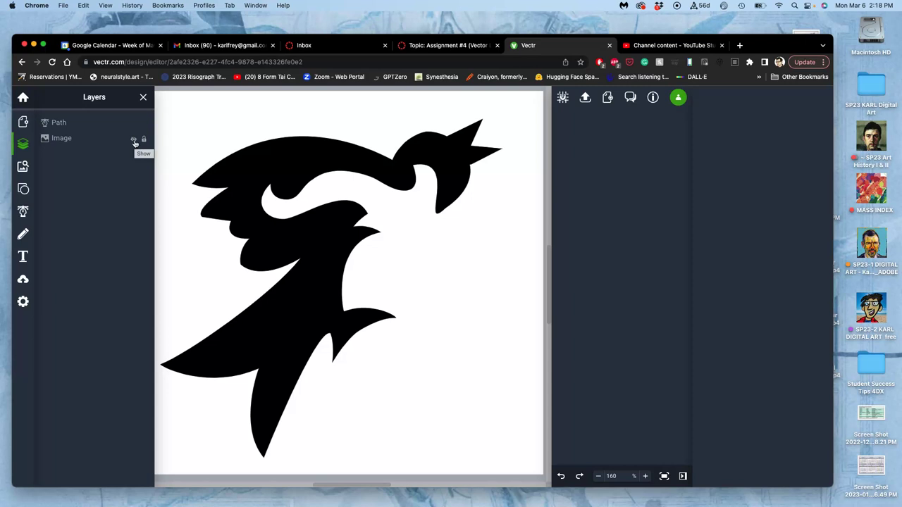
click(134, 141)
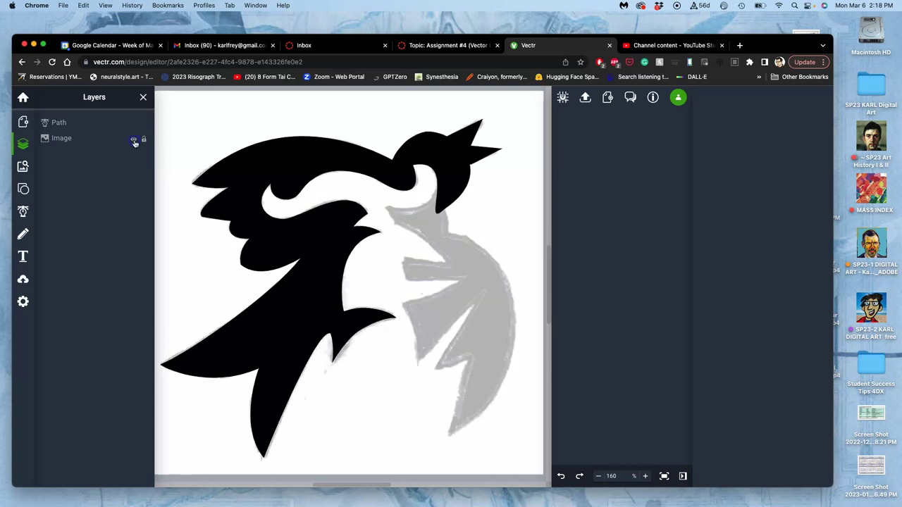
Step: Export the drawing in VECTR format, downloading it as Page 1.vectr
click(586, 100)
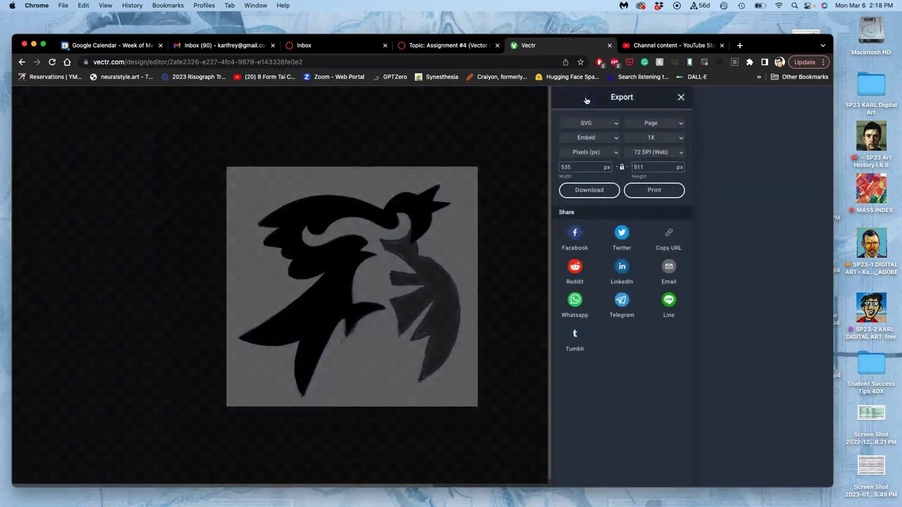
click(606, 124)
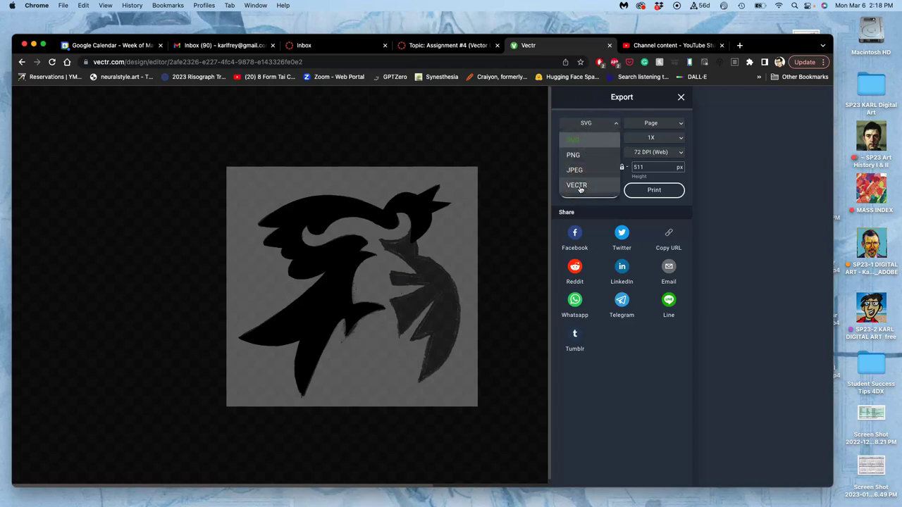
click(578, 186)
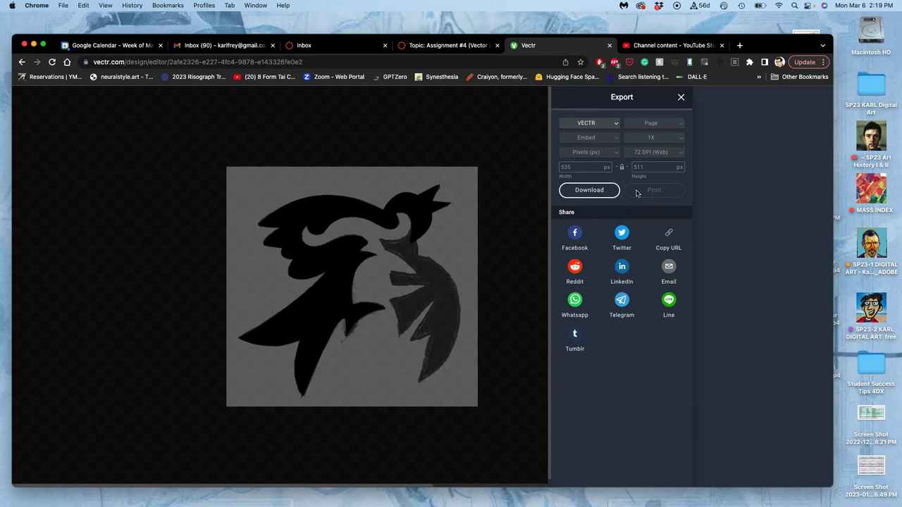
click(600, 192)
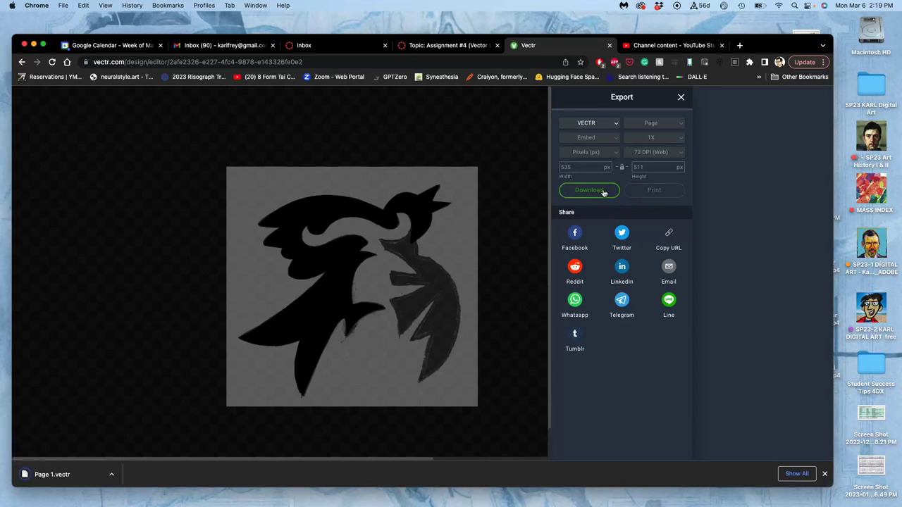
click(632, 138)
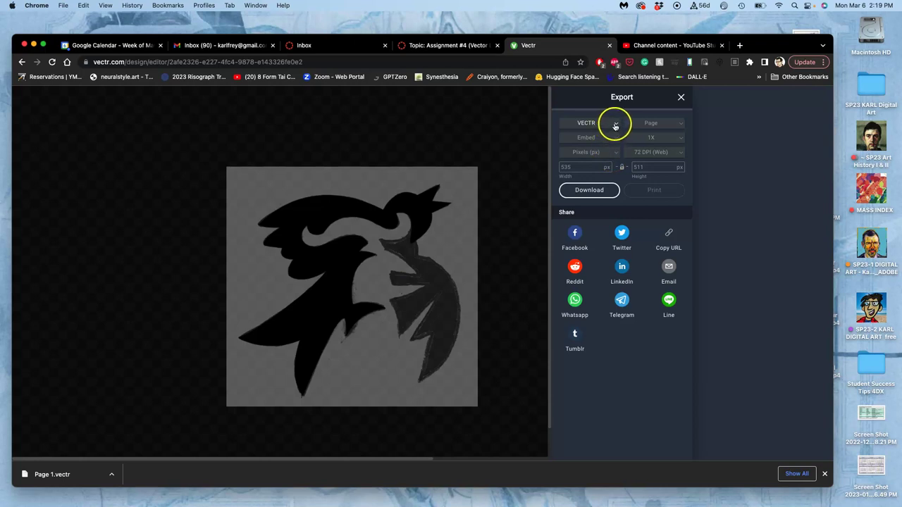
Step: Switch the export format to SVG and download the drawing as Page 1.svg
click(614, 125)
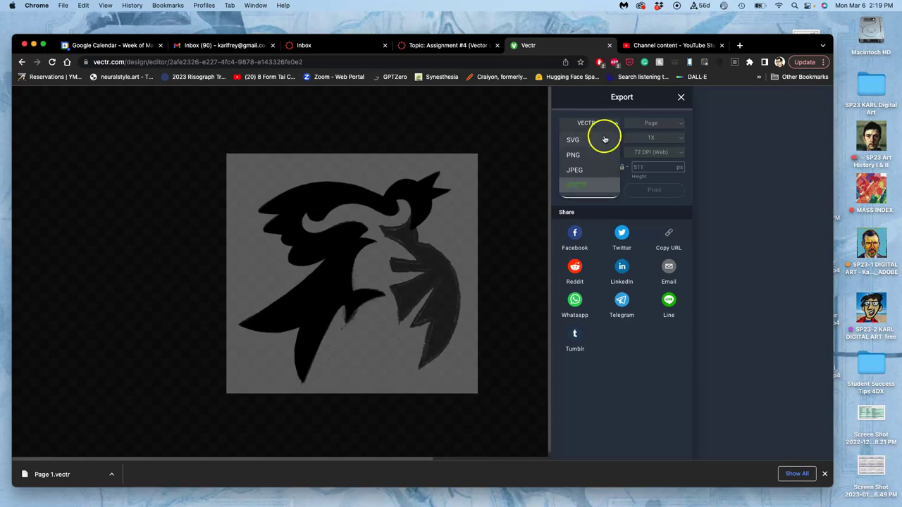
click(574, 142)
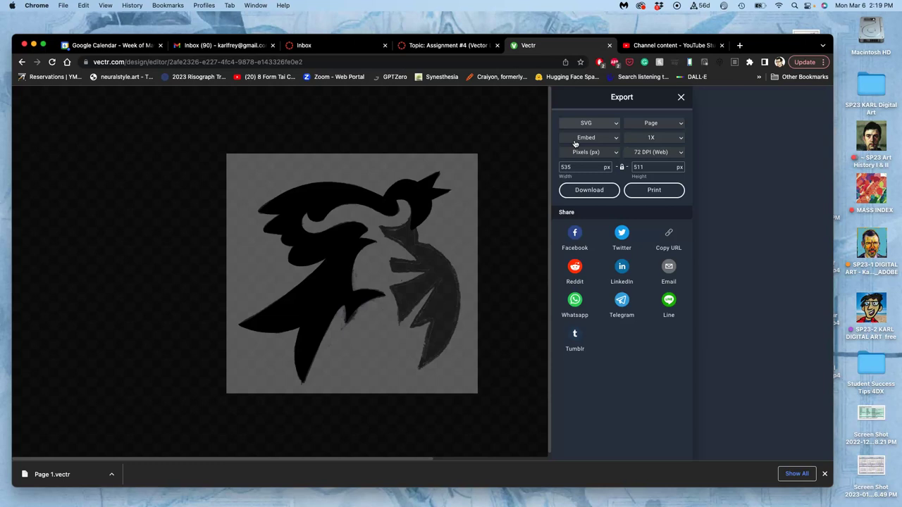
click(588, 191)
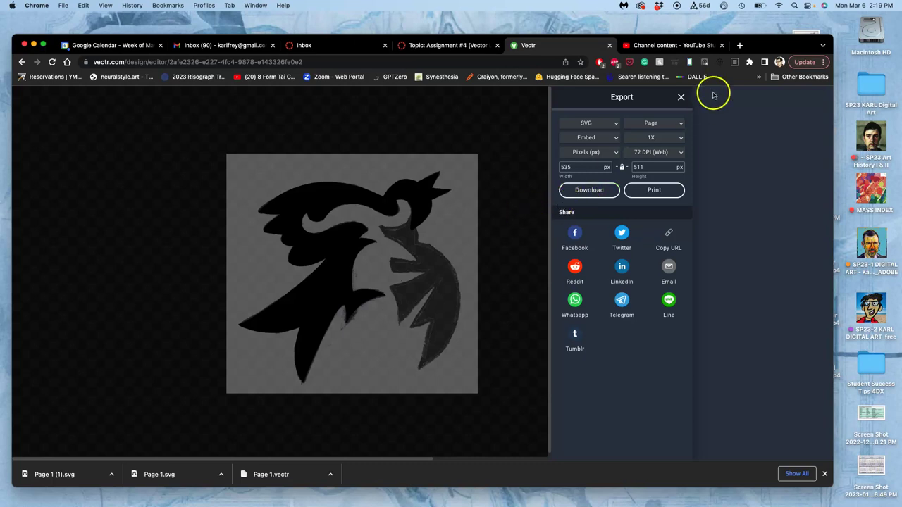
Step: Close the export panel and open the Downloads folder in a Finder window
click(681, 98)
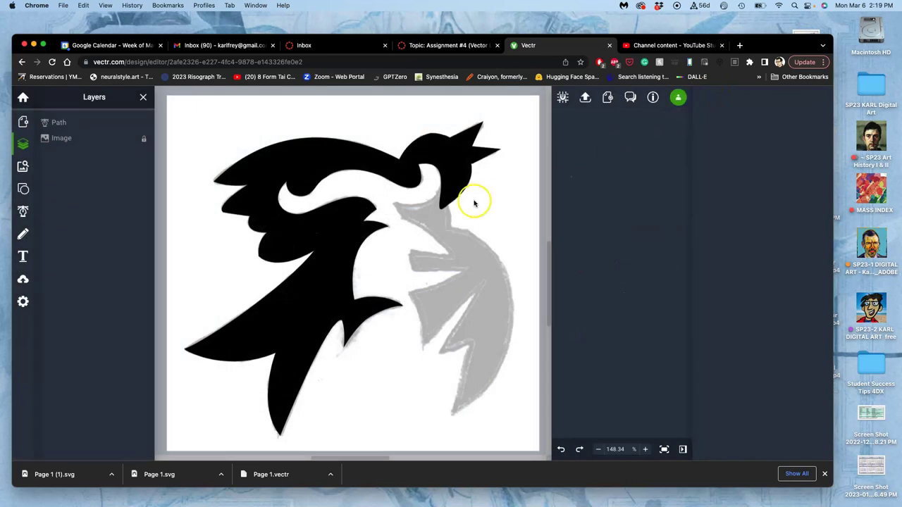
mouse_move(4, 444)
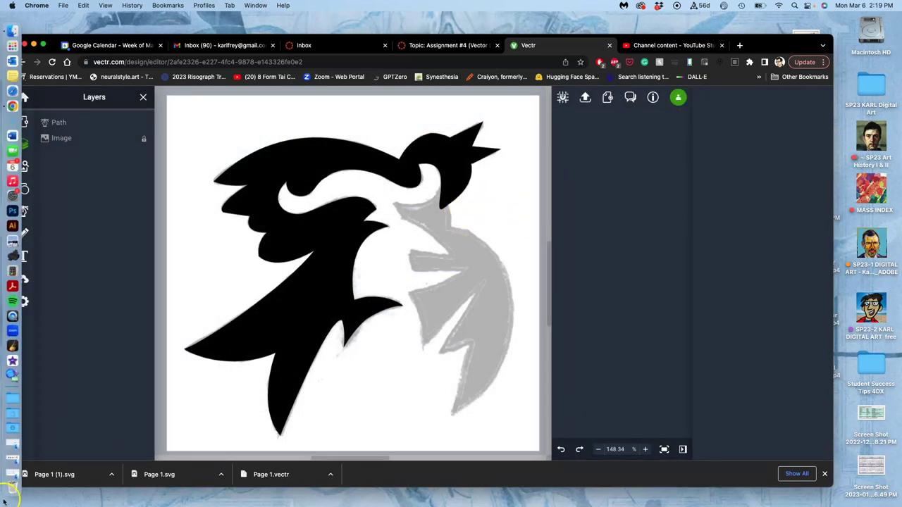
click(12, 430)
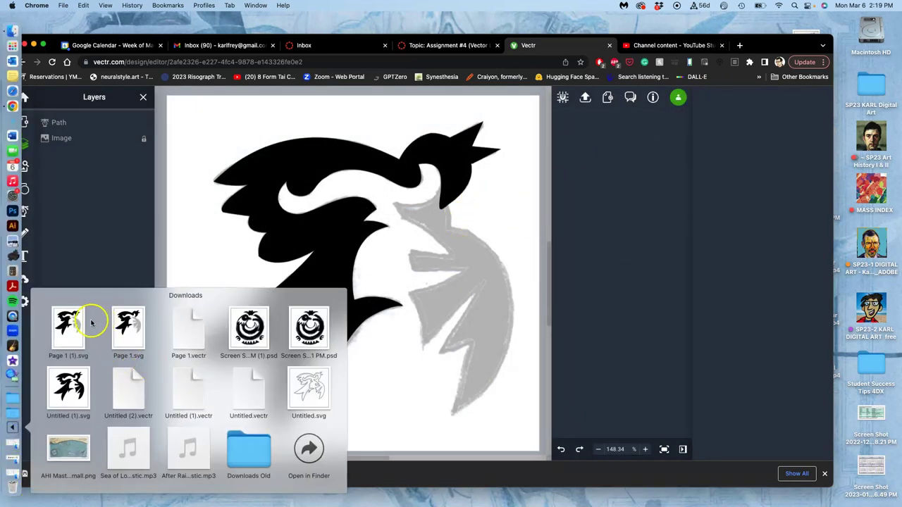
click(308, 449)
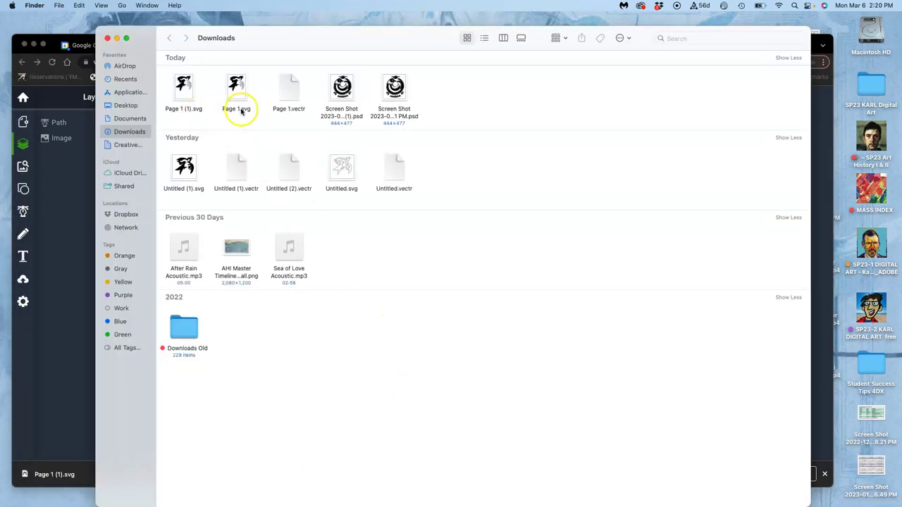
Step: Rename Page 1.vectr to a course-and-student prefix followed by 'Assign 4 Black Shape Vector'
click(285, 111)
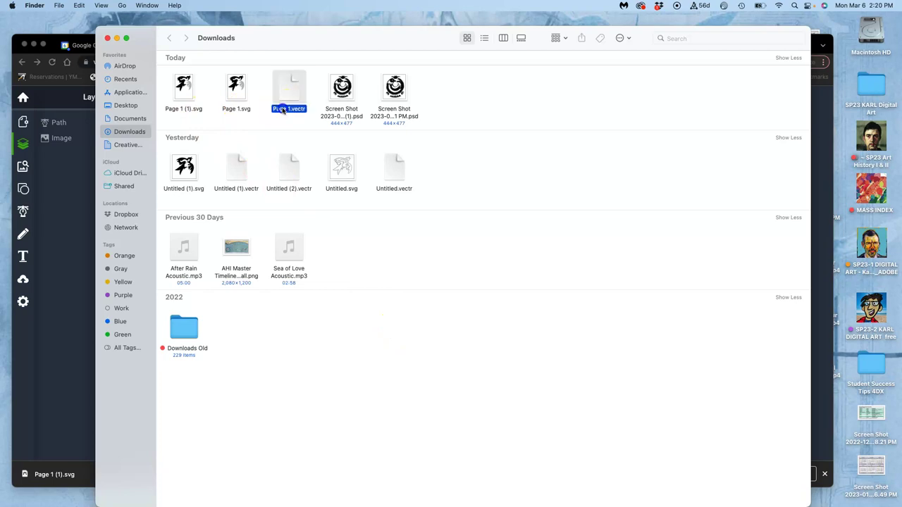
click(287, 111)
click(288, 111)
drag(290, 111, 253, 110)
text(SP23-)
text(2 Karl)
text( A)
text(ssign 4)
text( Black Sh)
text(ape Vector)
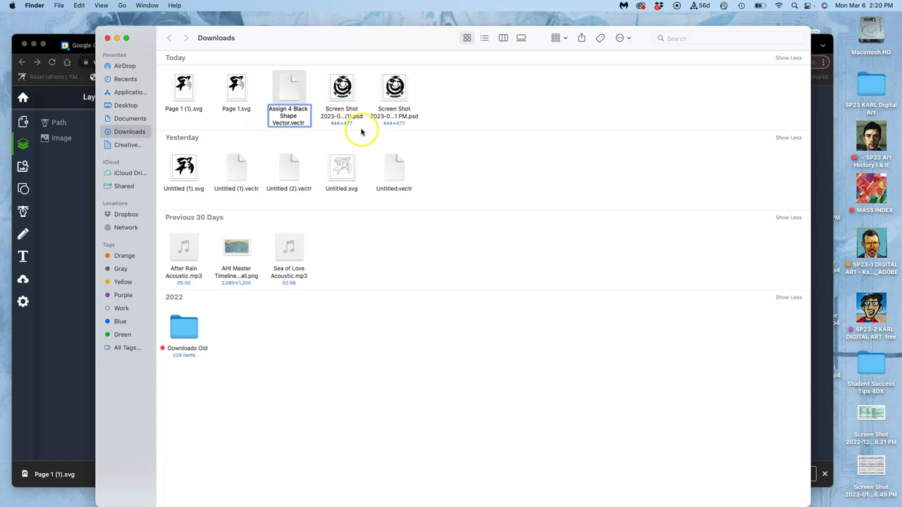
Step: Confirm the new file name and tag the renamed .vectr file green
click(450, 122)
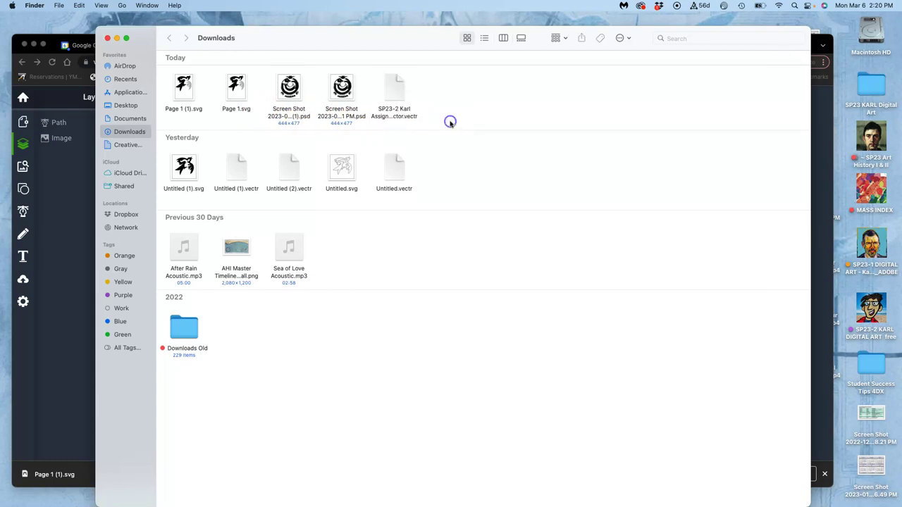
click(407, 113)
right_click(406, 113)
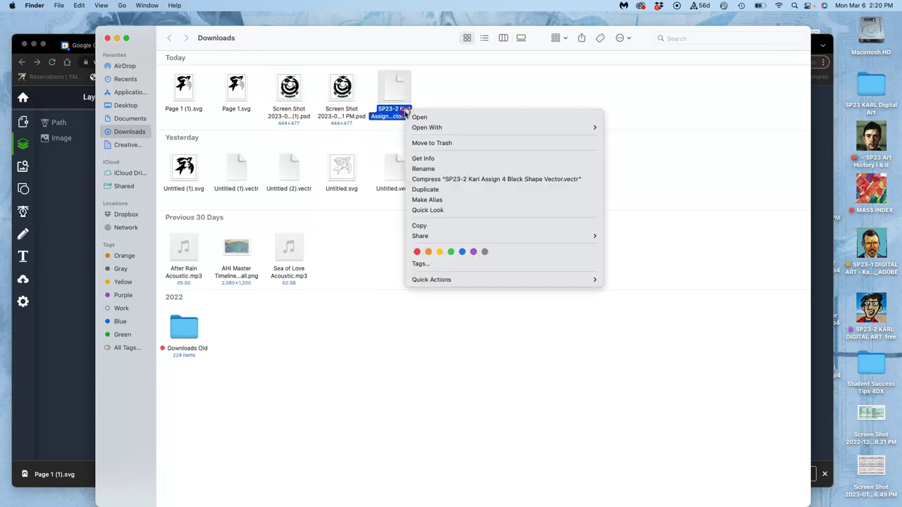
click(451, 252)
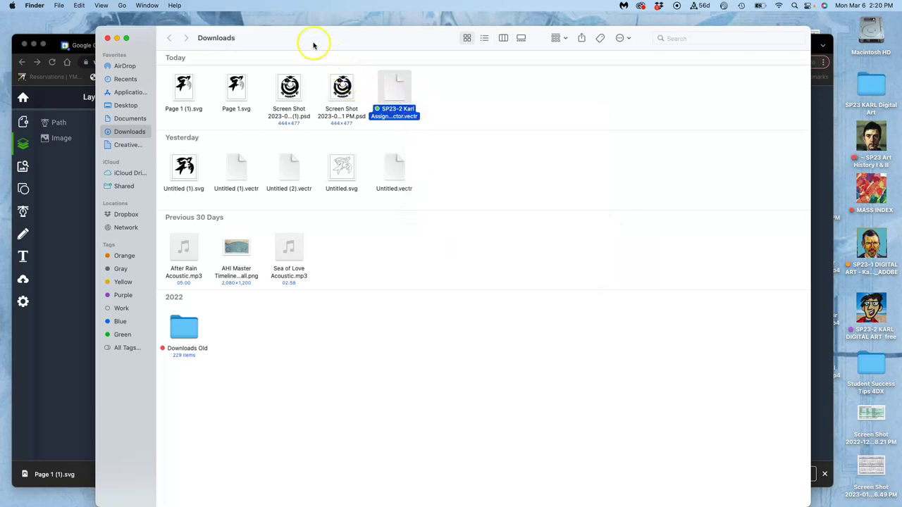
Step: Open the SP23-2 course folder's Assign #4 folder and move the .vectr file into it
drag(314, 43, 226, 155)
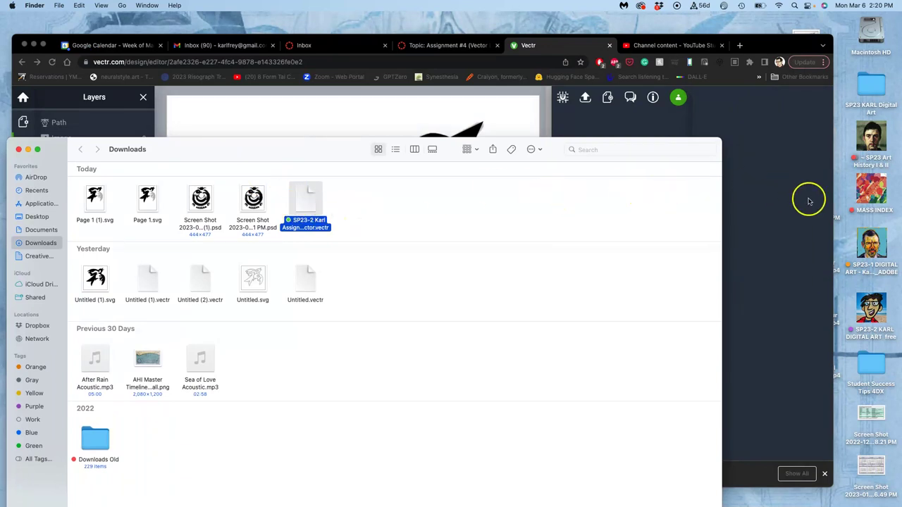
double_click(872, 308)
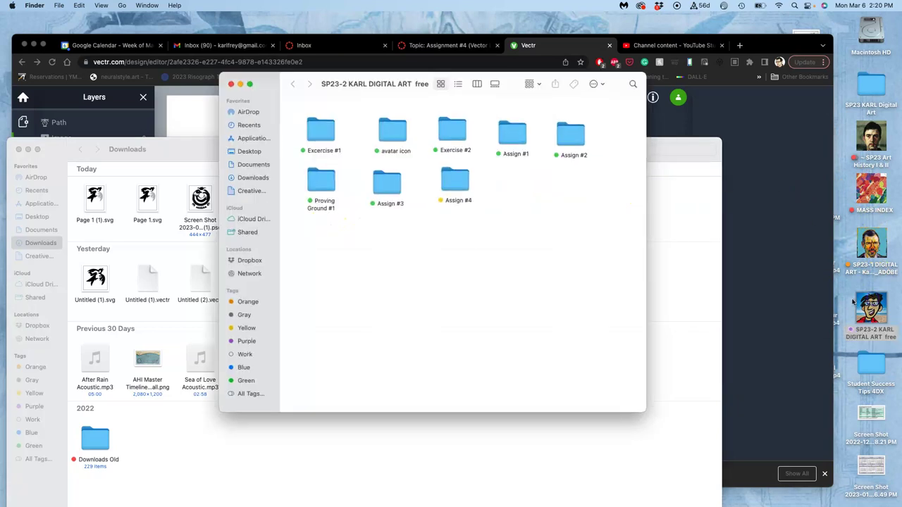
double_click(457, 182)
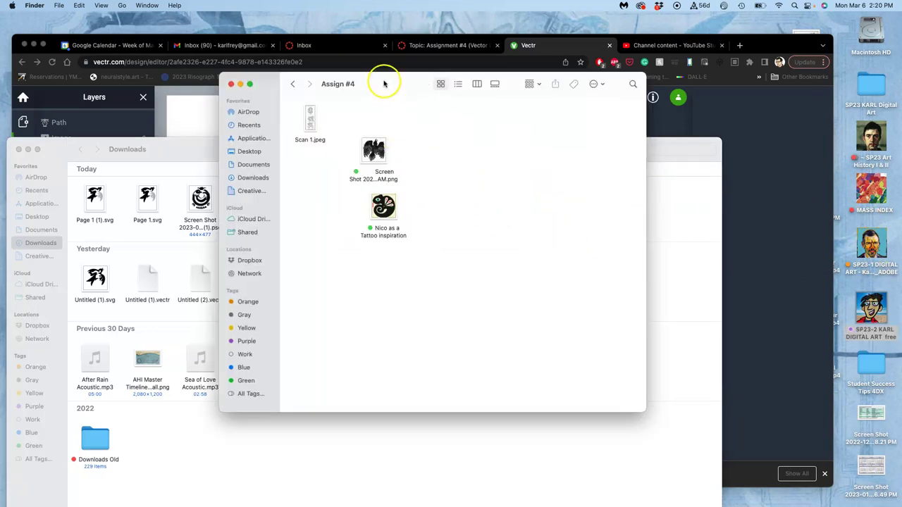
drag(385, 84, 564, 98)
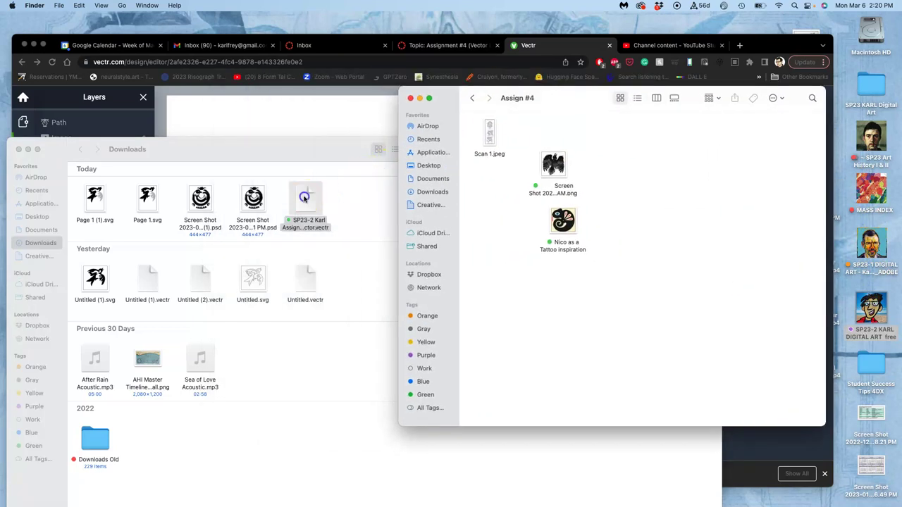
key(space)
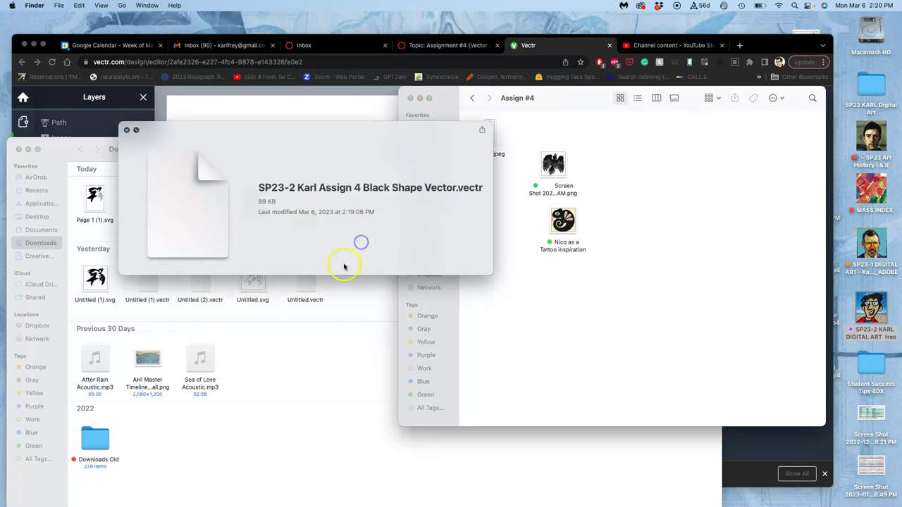
key(space)
drag(305, 203, 775, 284)
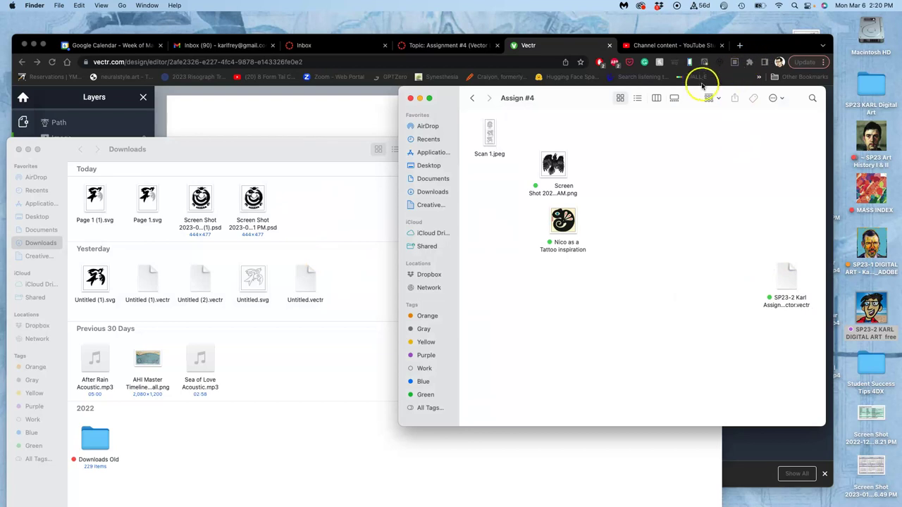
Step: Move the three desktop images, the Screen Shot .psd and Page 1.svg into Assign #4
key(super+F3)
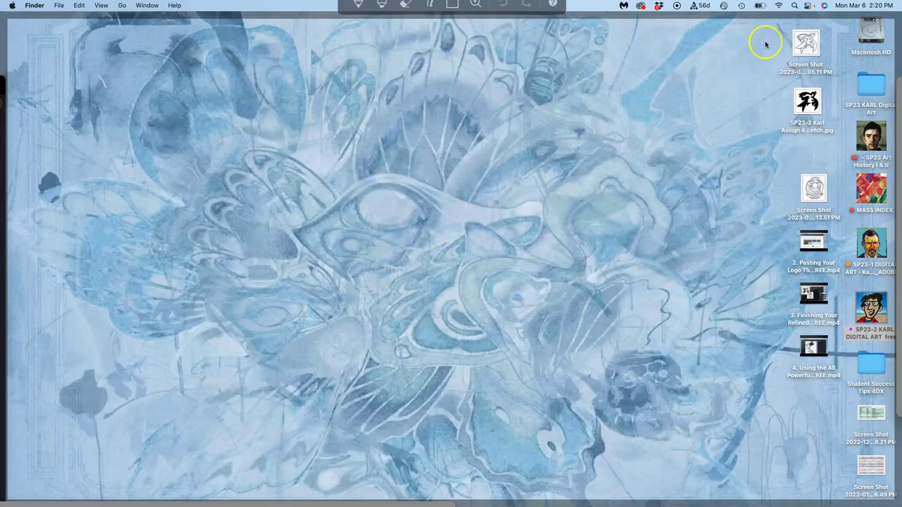
drag(775, 26, 643, 307)
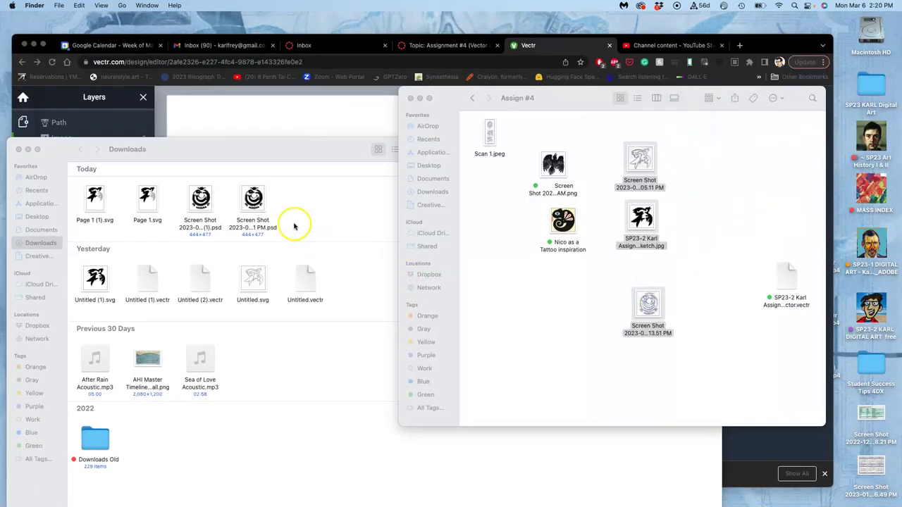
click(254, 200)
drag(254, 200, 592, 317)
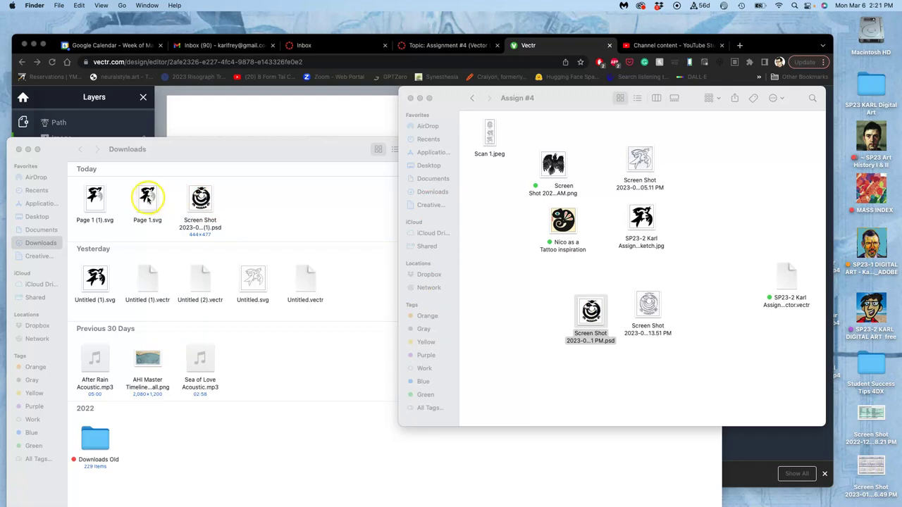
drag(147, 198, 538, 295)
right_click(533, 284)
mouse_move(585, 290)
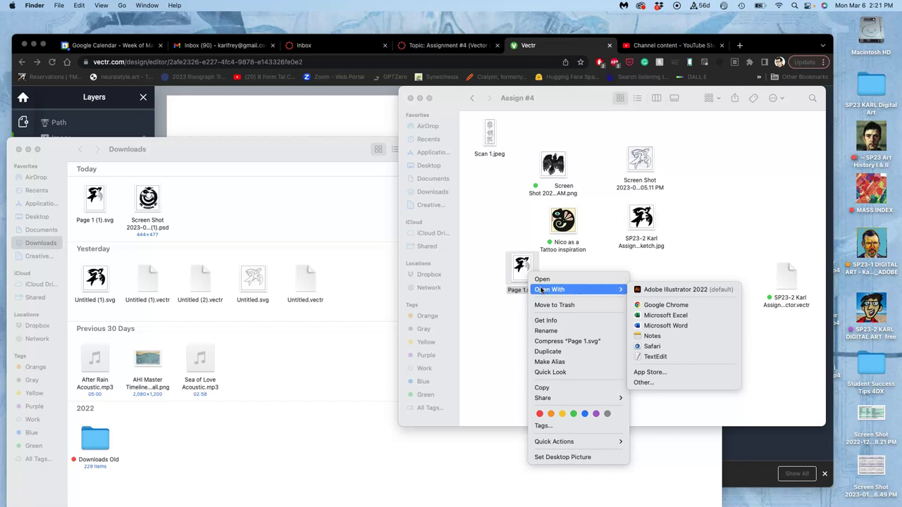
click(653, 347)
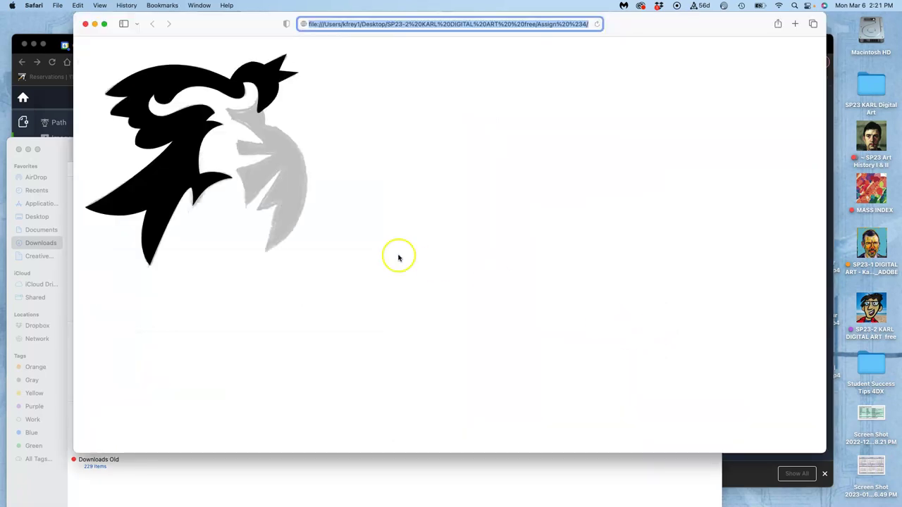
key(super+equal)
key(super+equal)
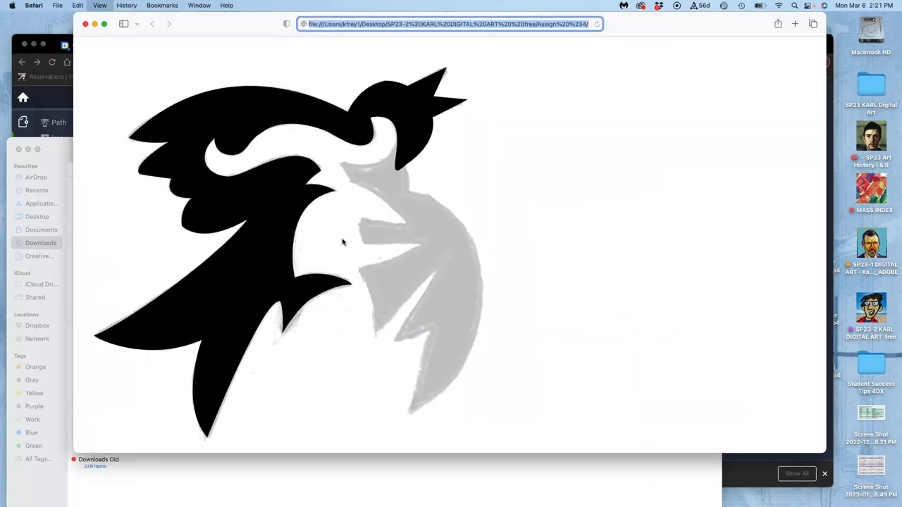
key(super+equal)
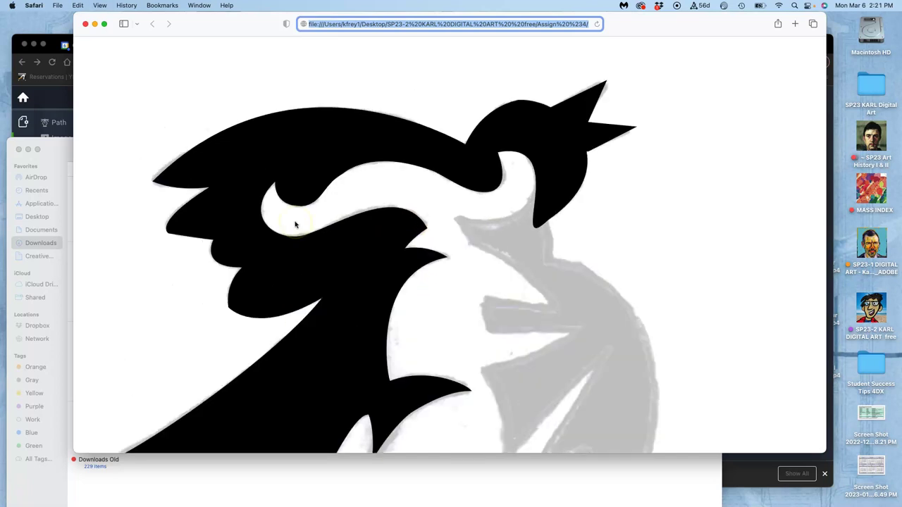
key(super+equal)
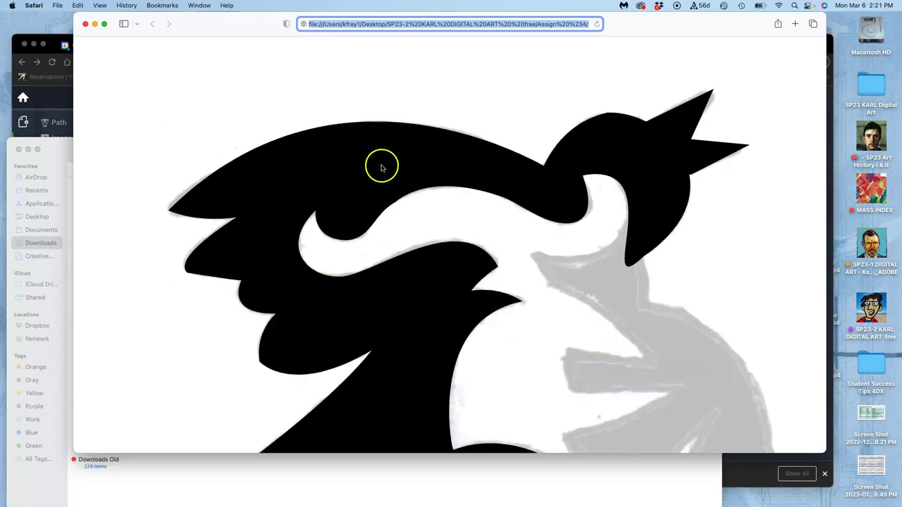
scroll(384, 164, down, 3)
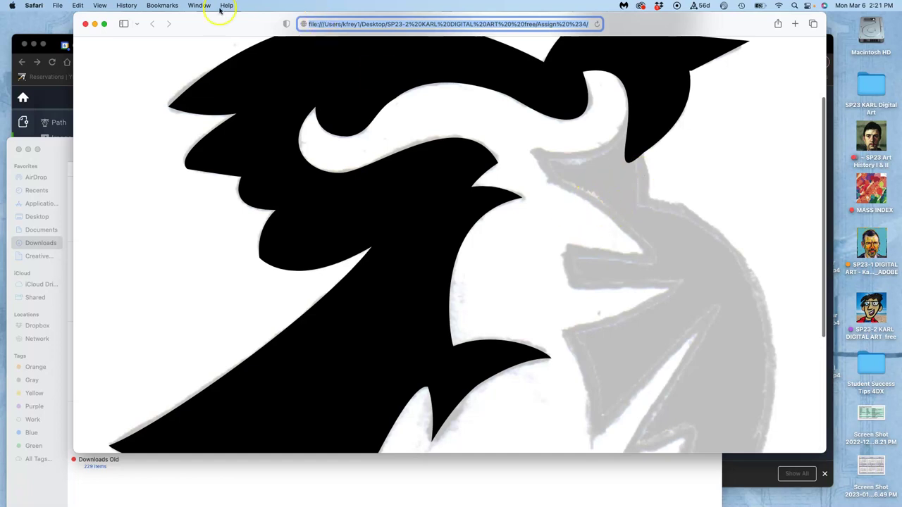
click(86, 24)
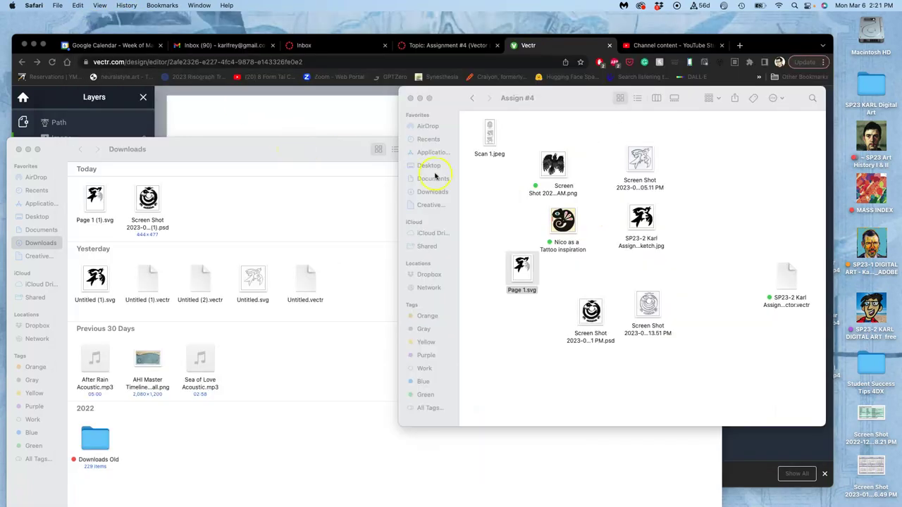
Step: Step past the Assign #4 and Downloads windows to bring the Vectr browser window forward
click(498, 200)
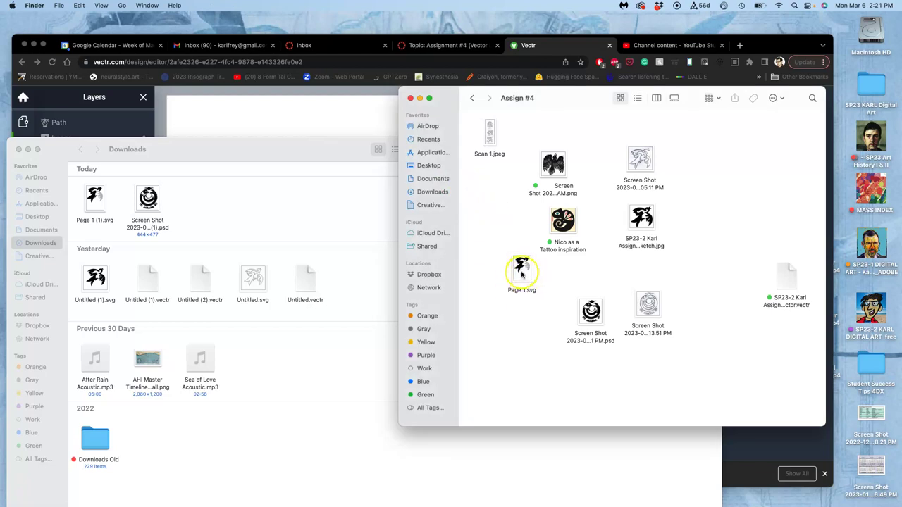
click(362, 215)
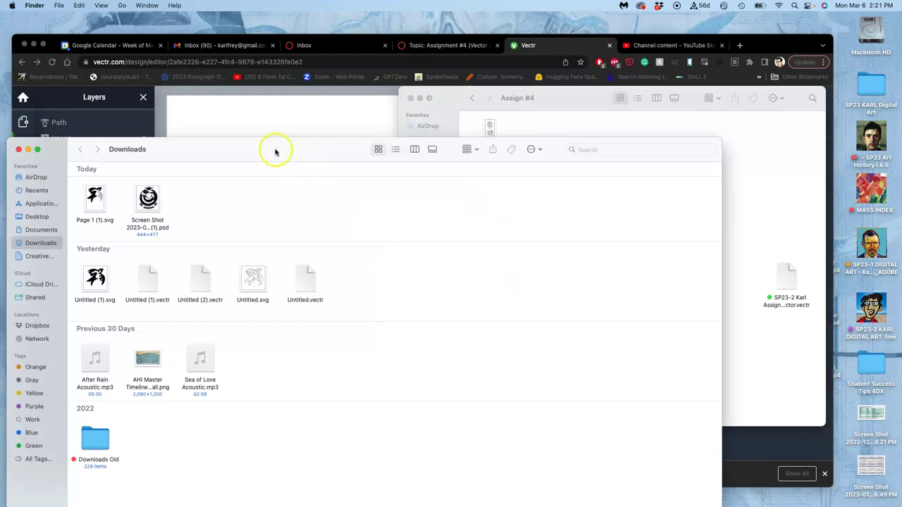
click(226, 122)
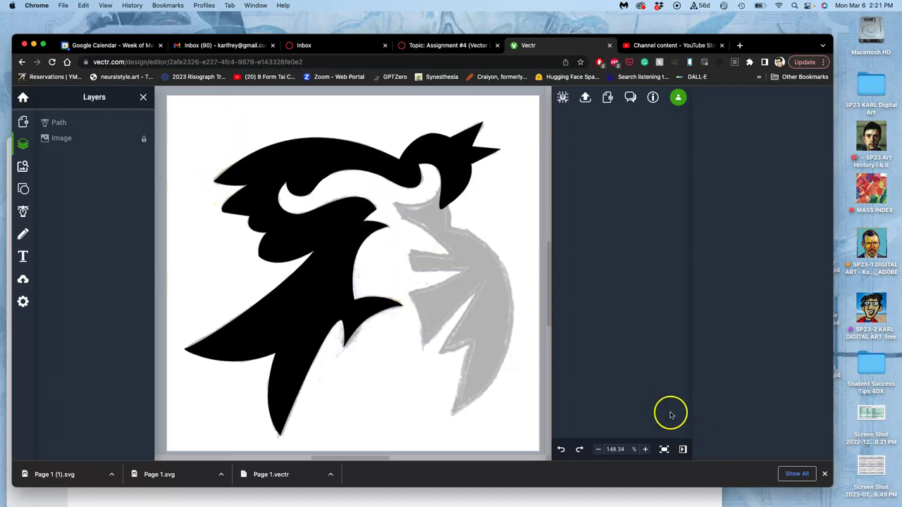
Step: Close the Vectr tab, load vectr.com in a new tab and launch the online dashboard
click(610, 47)
click(631, 45)
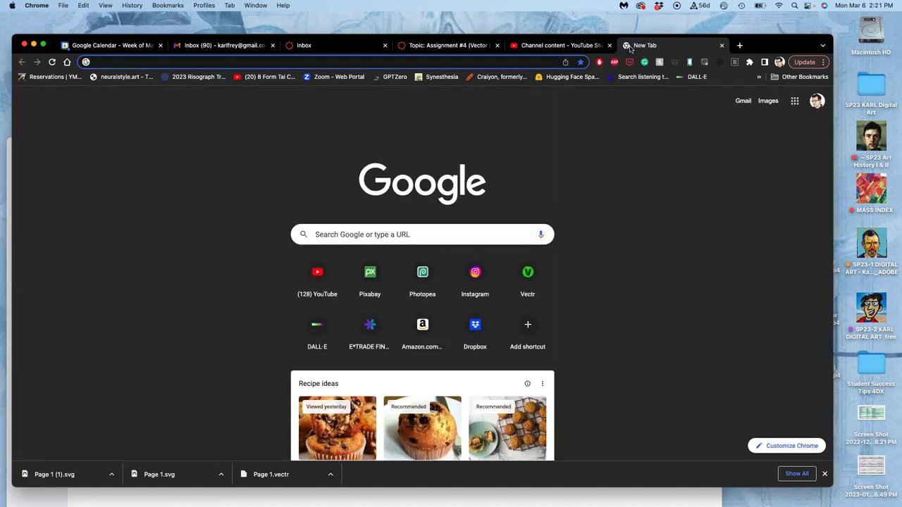
text(vectr)
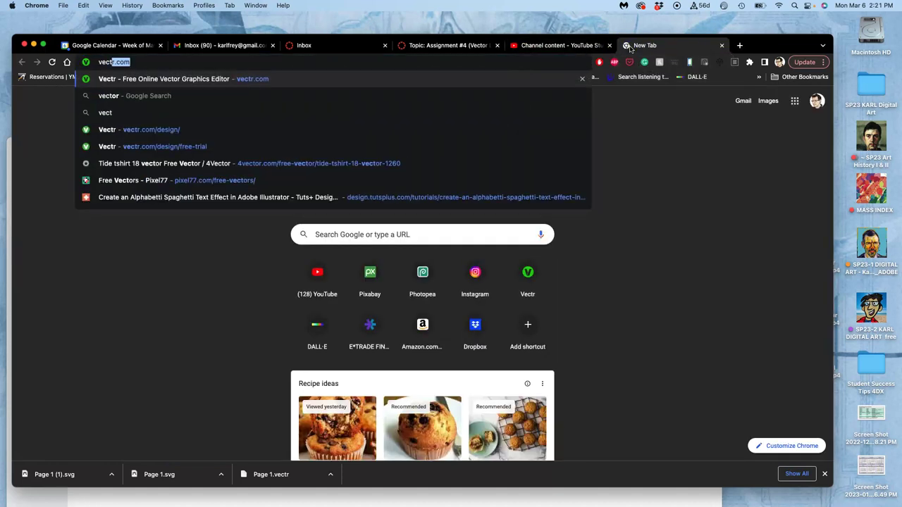
text(.com)
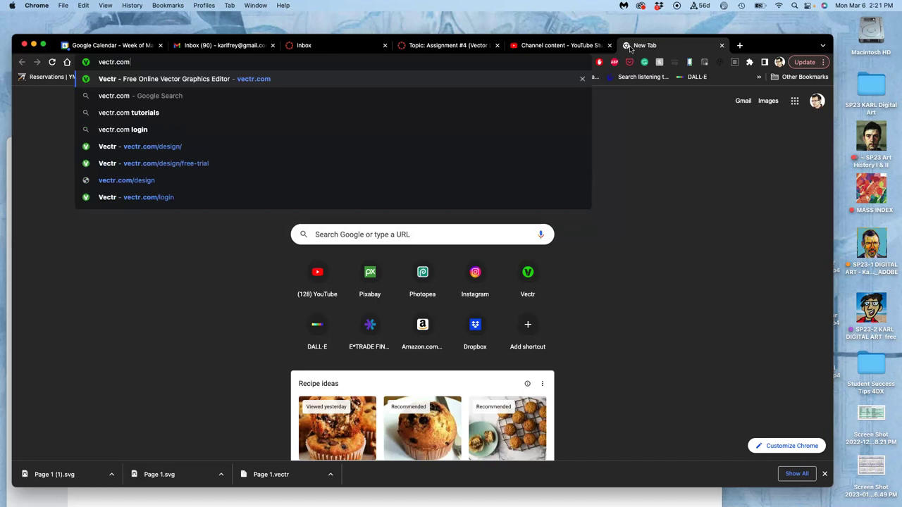
key(Return)
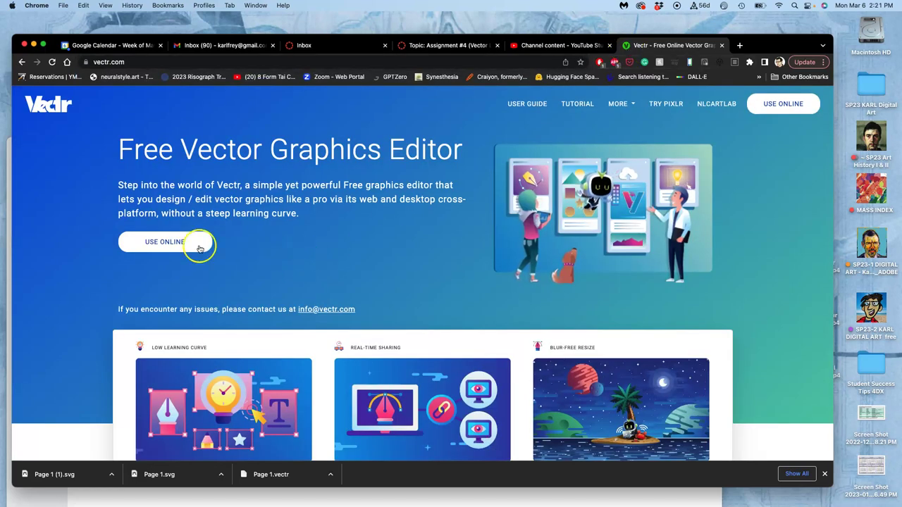
click(169, 241)
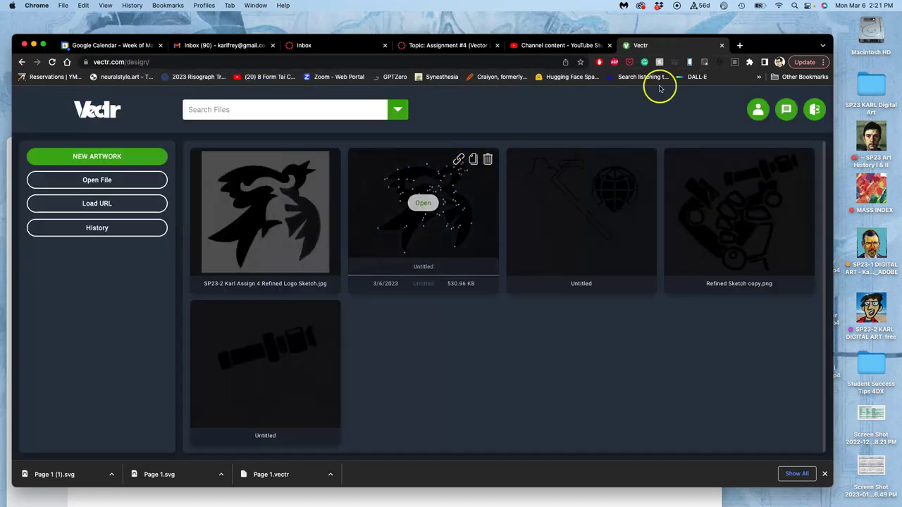
mouse_move(761, 36)
mouse_down()
mouse_move(717, 42)
mouse_move(763, 26)
mouse_up()
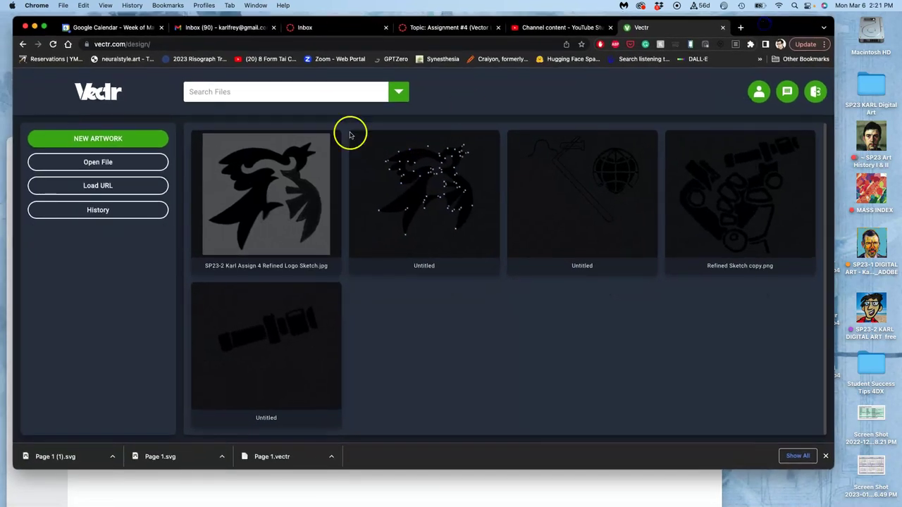
mouse_move(303, 169)
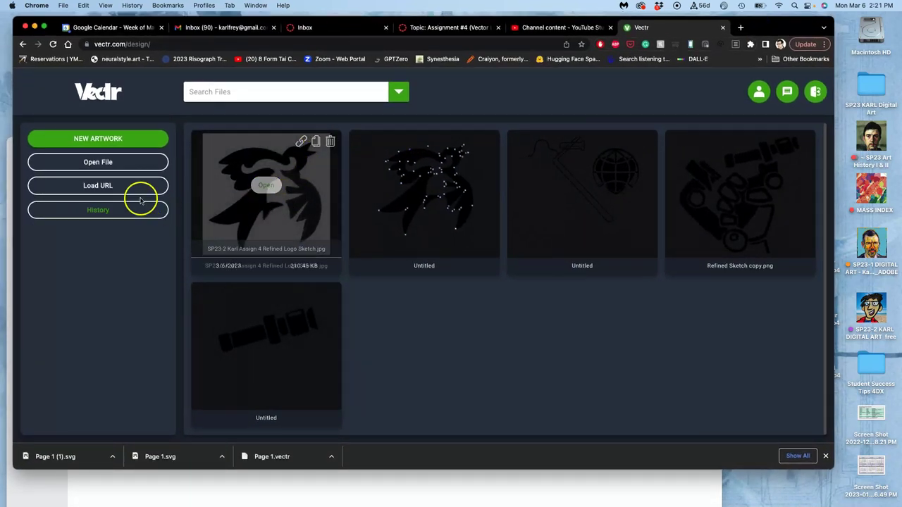
Step: Open the saved Black Shape Vector .vectr file from the Assign #4 folder
click(121, 164)
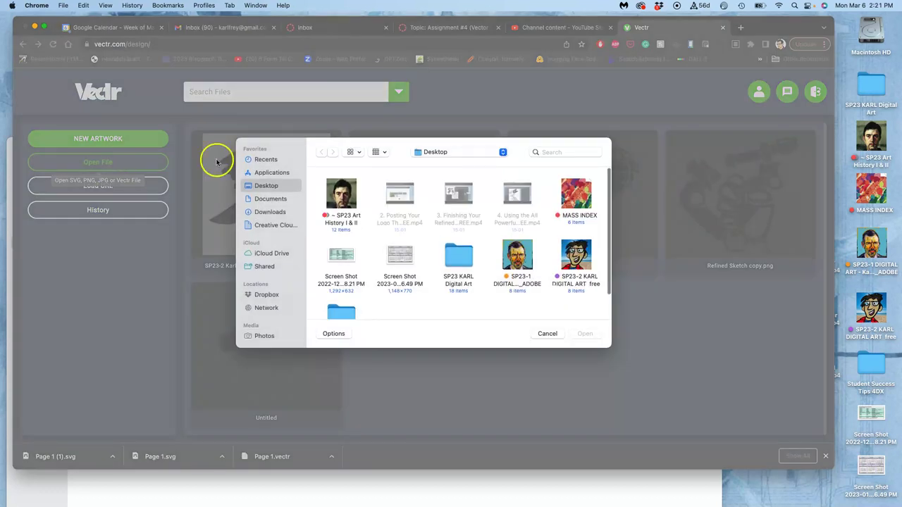
double_click(576, 253)
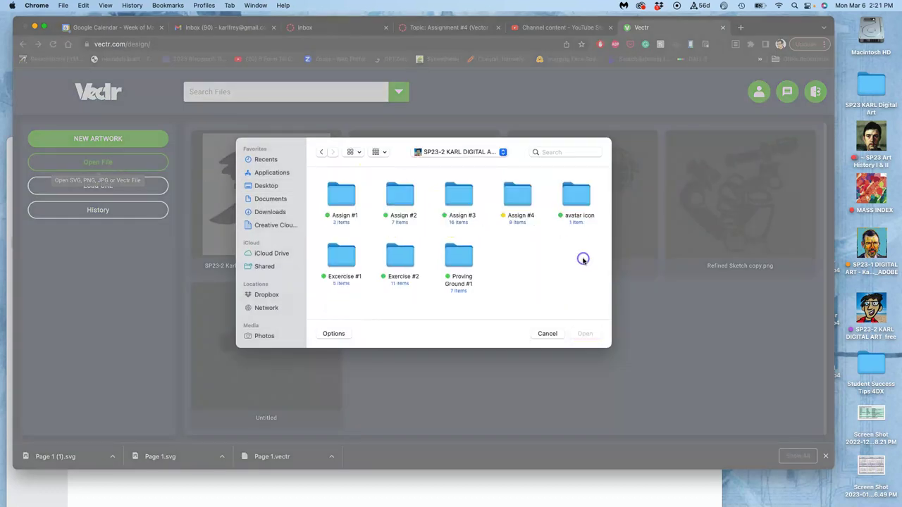
click(519, 200)
double_click(518, 201)
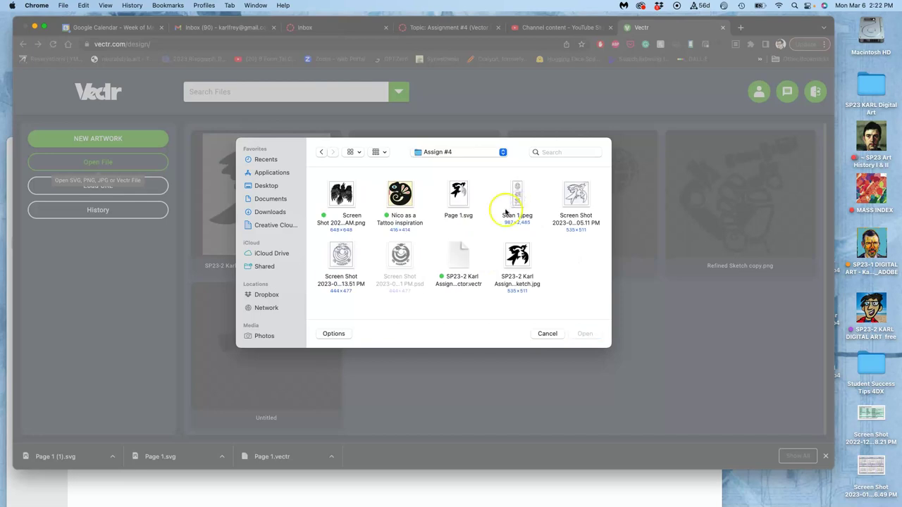
click(460, 255)
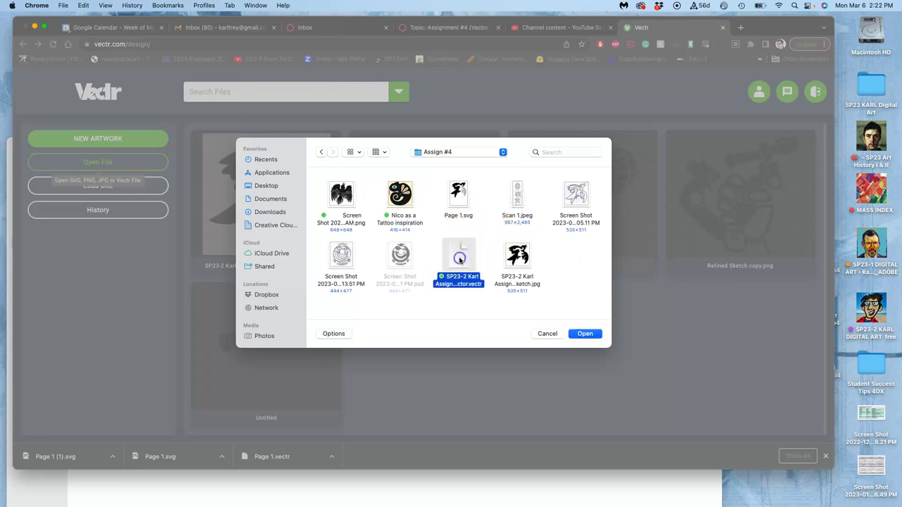
click(584, 333)
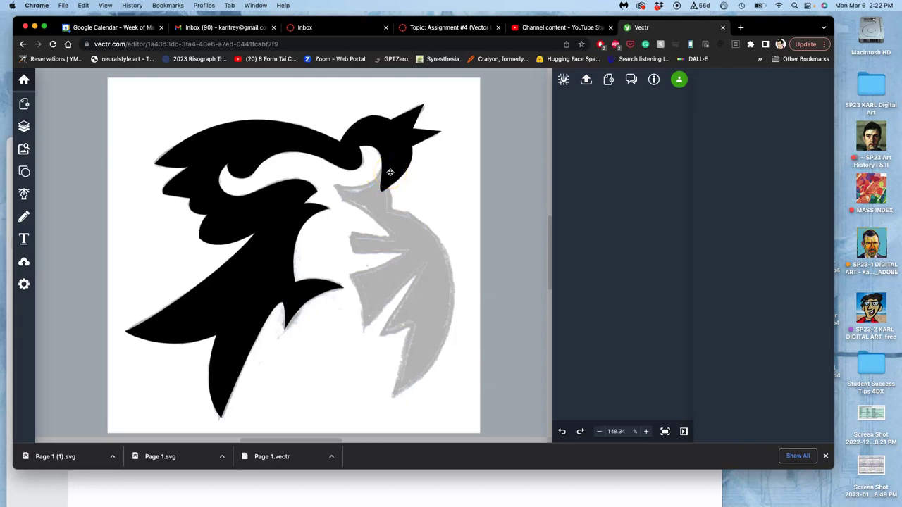
Step: Toggle the sketch image off and on in Layers, then drag the black path's neck curve down-right
click(24, 127)
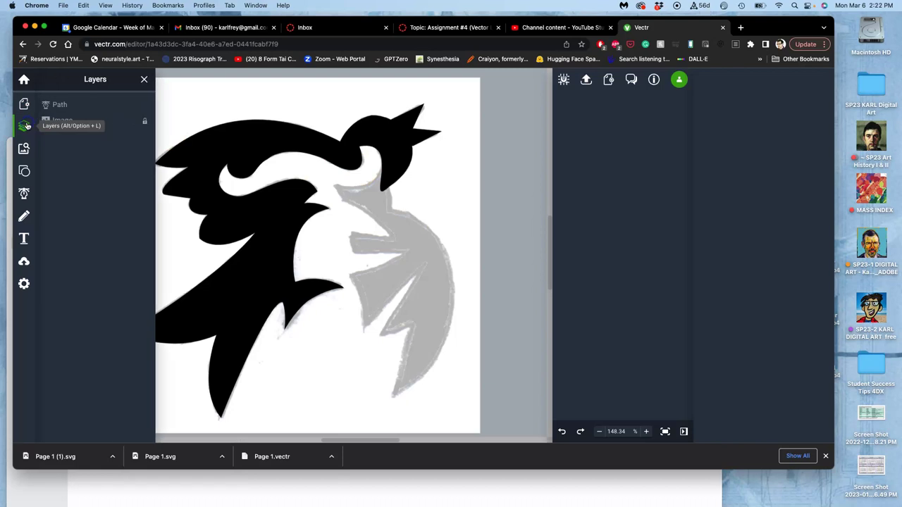
click(133, 121)
click(134, 121)
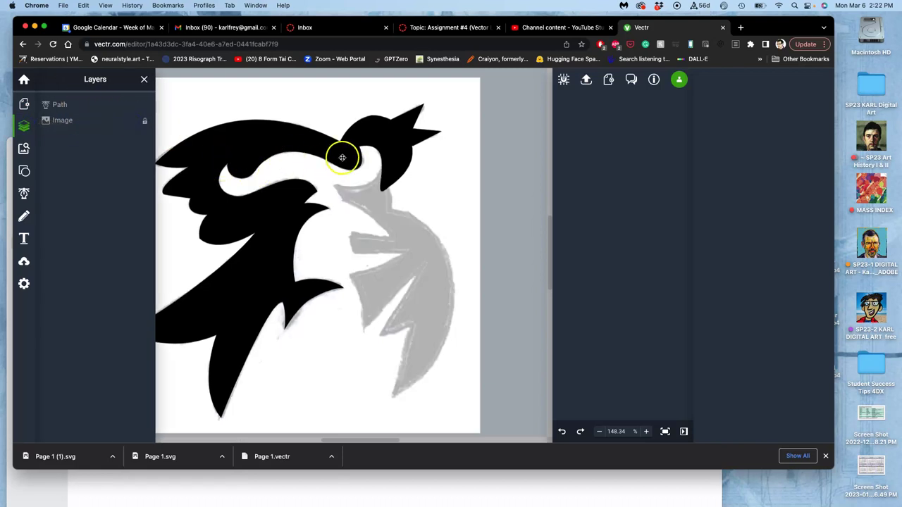
scroll(357, 149, left, 3)
scroll(357, 150, left, 2)
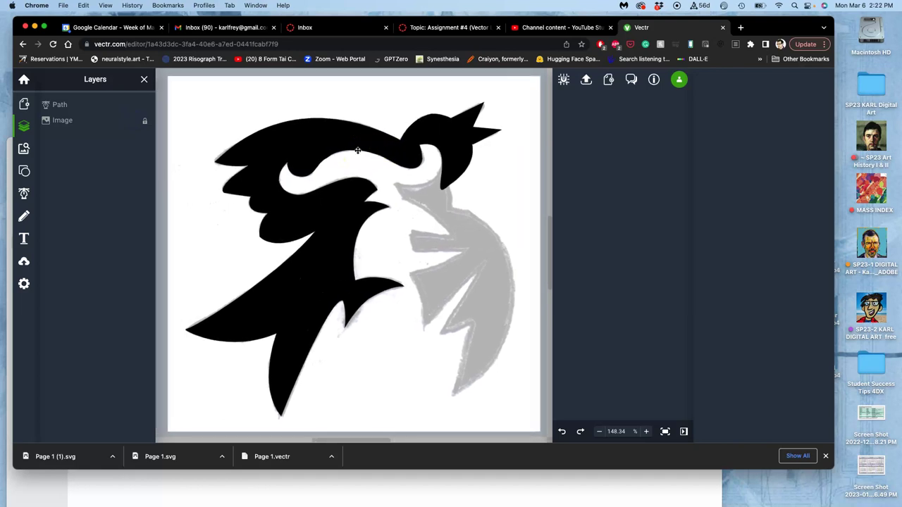
click(429, 133)
click(430, 131)
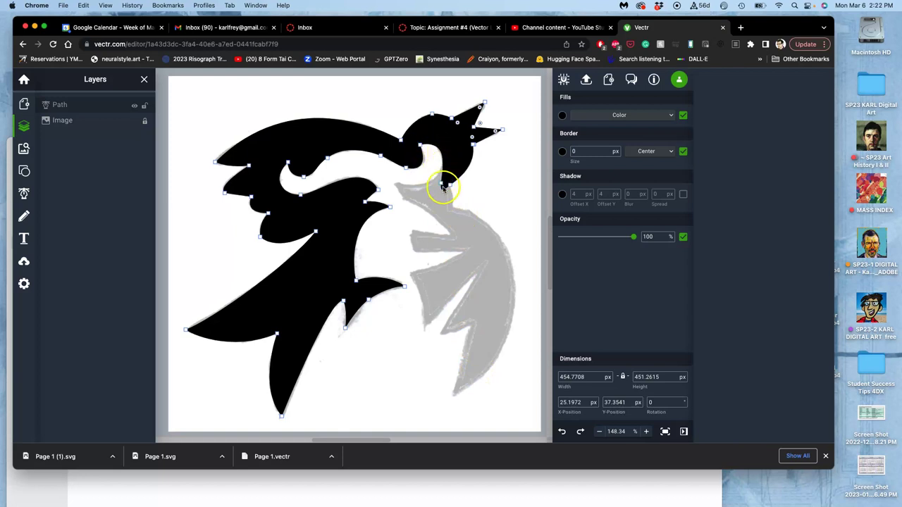
drag(436, 156, 430, 193)
Step: Lock the black path layer and start a Pen path with curved anchors from the neck
click(146, 106)
click(24, 193)
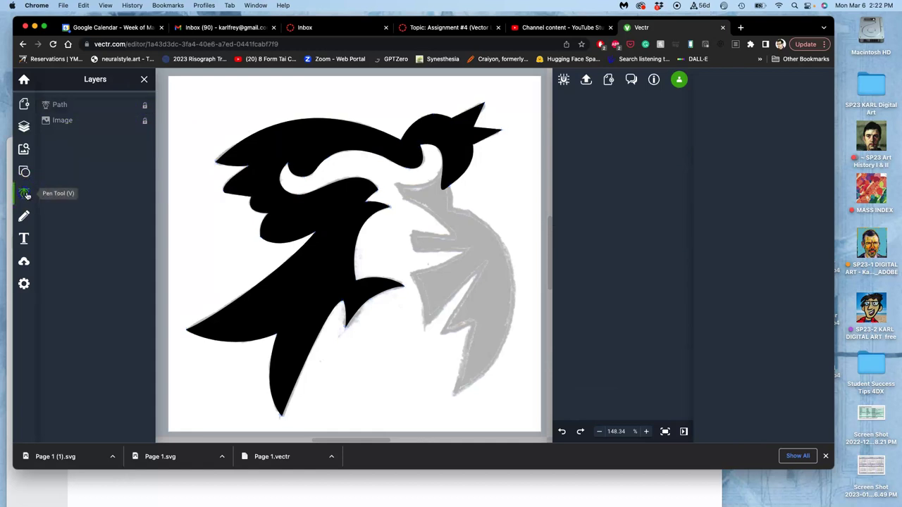
click(443, 158)
click(399, 185)
drag(399, 186, 346, 181)
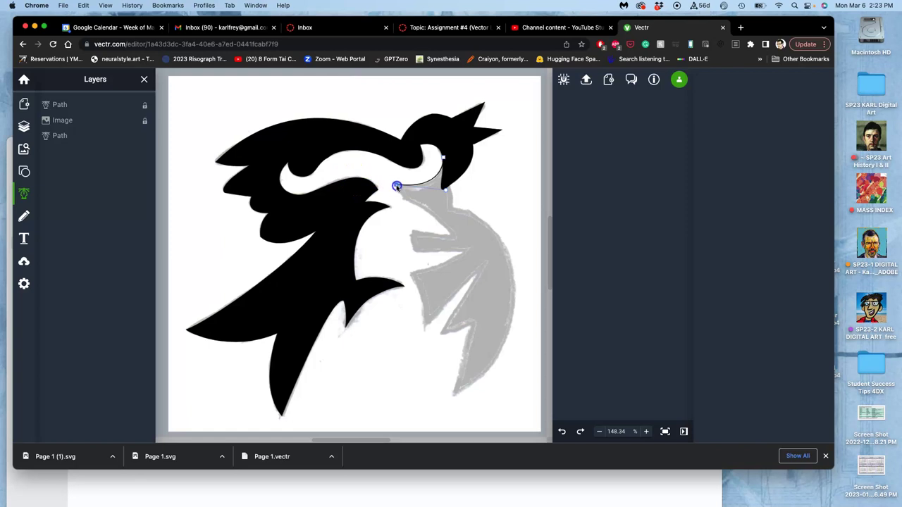
drag(398, 186, 422, 209)
Step: Extend the new path through the notch and inner corner further down the sketch edge
click(454, 234)
drag(458, 244, 466, 231)
drag(455, 235, 416, 255)
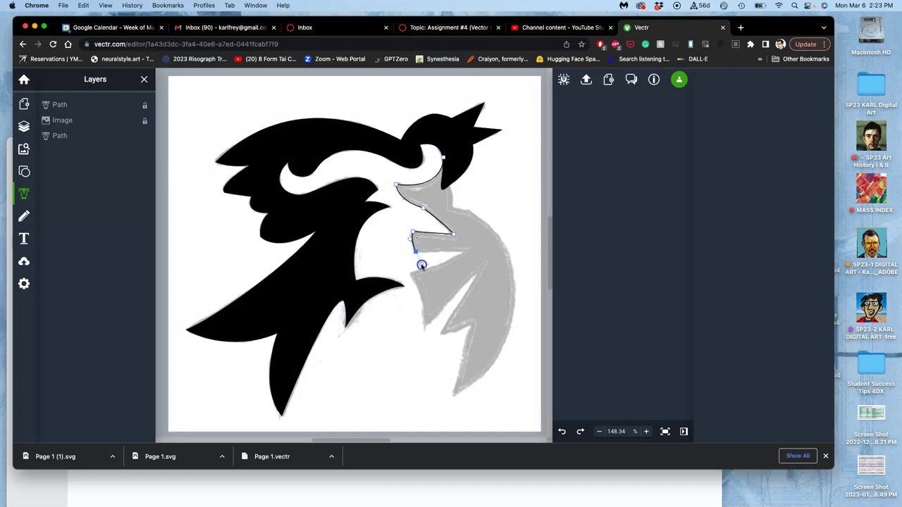
drag(421, 266, 465, 254)
drag(413, 269, 413, 275)
drag(402, 275, 399, 274)
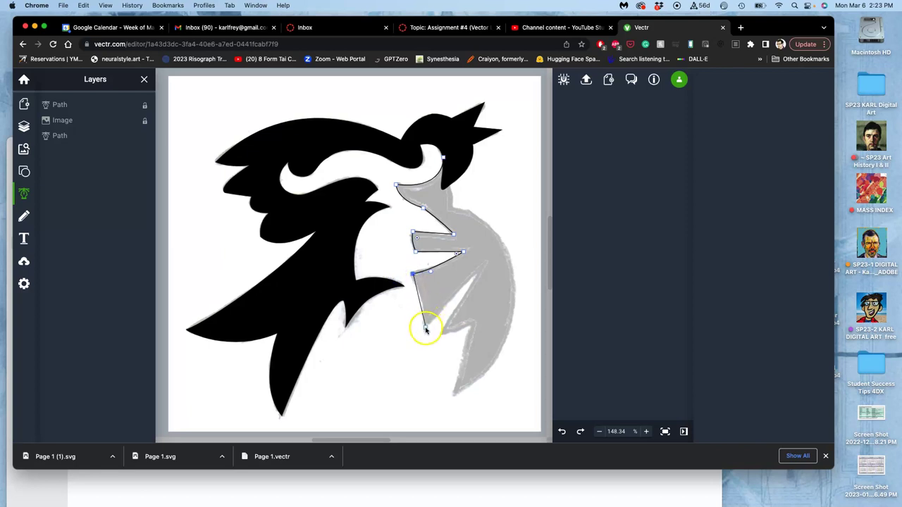
drag(425, 329, 423, 359)
click(426, 329)
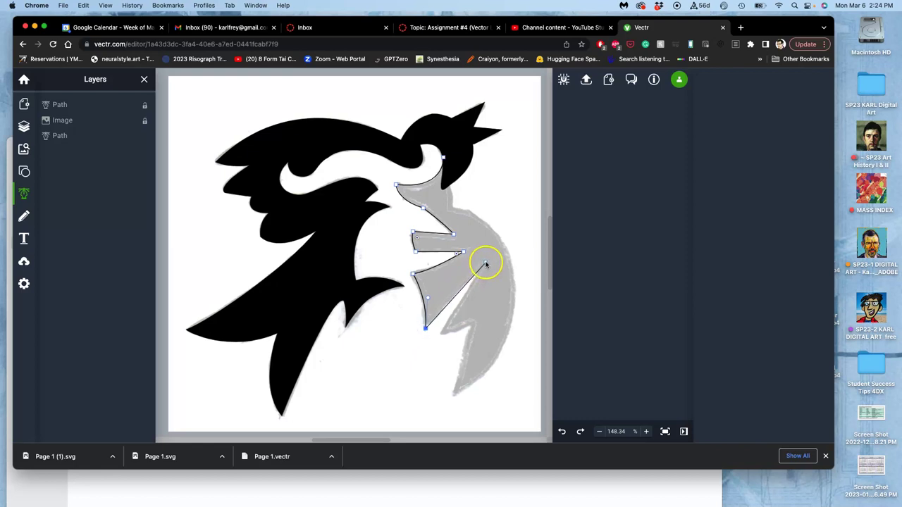
Step: Place anchors down the zigzag to the bottom tip and close the path with a curved final segment
click(486, 263)
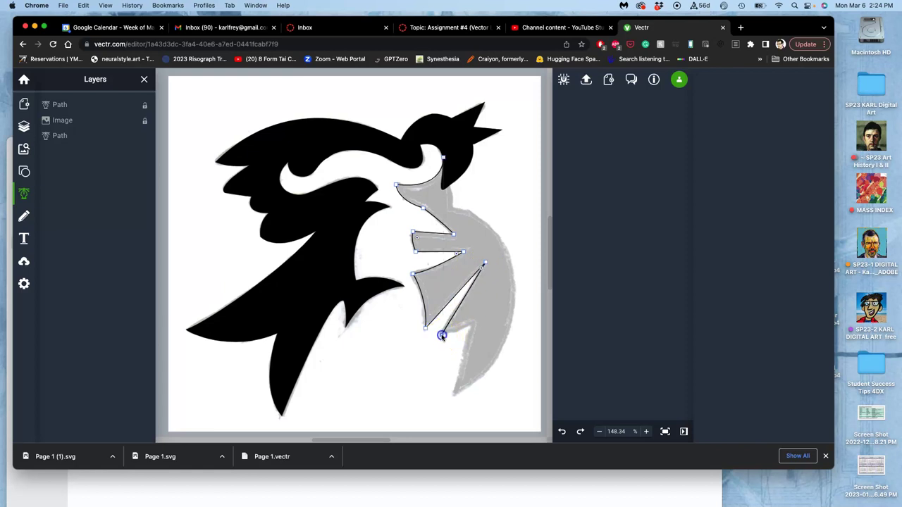
click(442, 334)
click(473, 325)
click(453, 397)
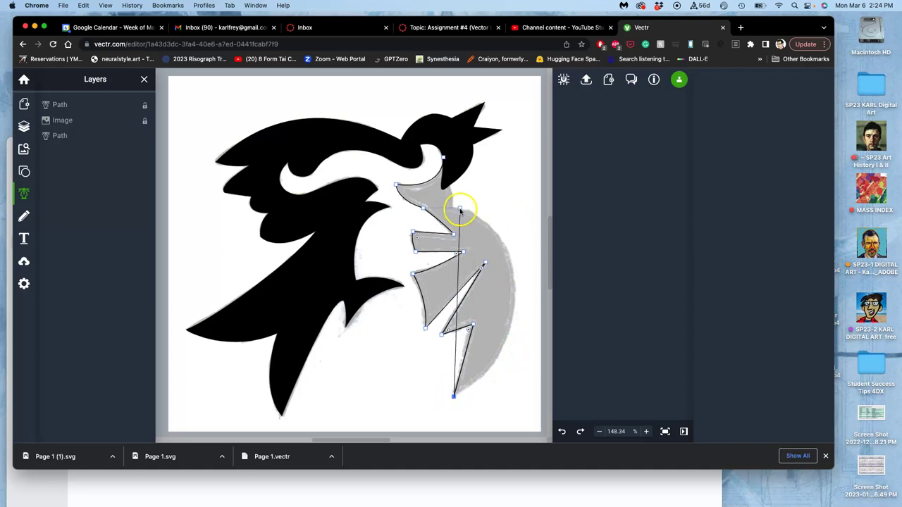
drag(454, 211, 348, 177)
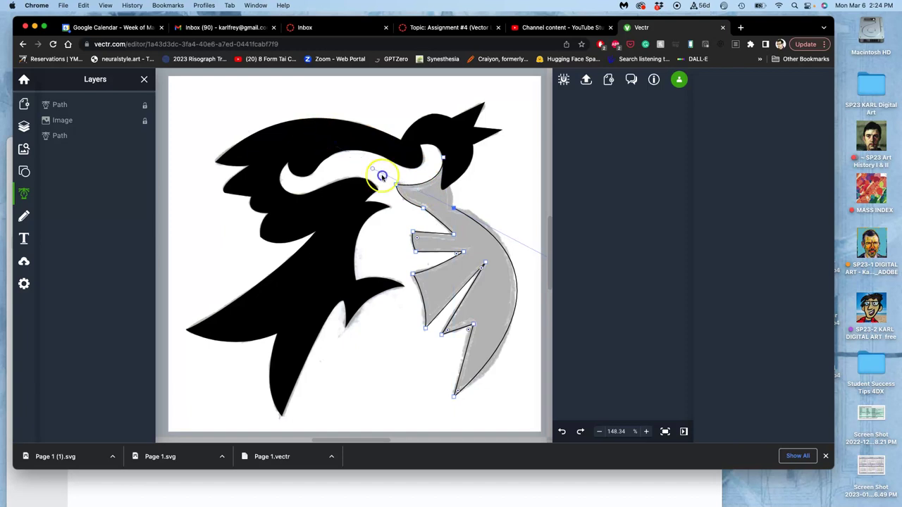
Step: Adjust the top anchor near the neck and select the closed path, about 173.7 × 343.8 px
click(453, 210)
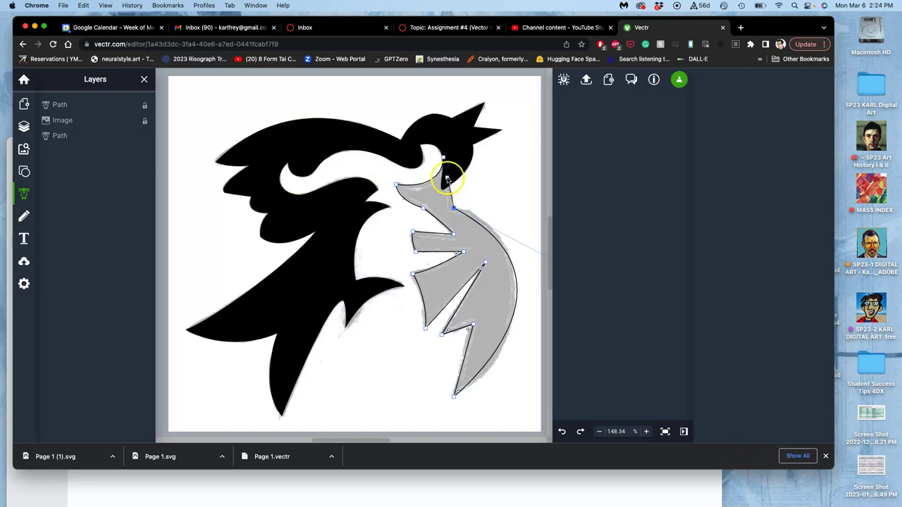
click(445, 178)
mouse_move(449, 157)
mouse_down()
mouse_move(446, 185)
mouse_move(451, 157)
mouse_move(444, 160)
mouse_up()
click(445, 161)
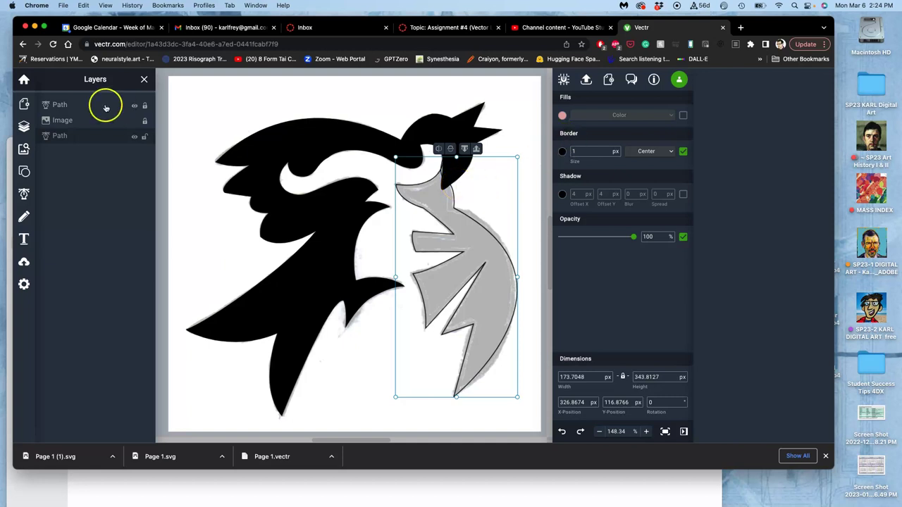
Step: Move the new path to the top of the Layers list and hide the black bird path
click(135, 137)
click(134, 137)
drag(110, 137, 110, 101)
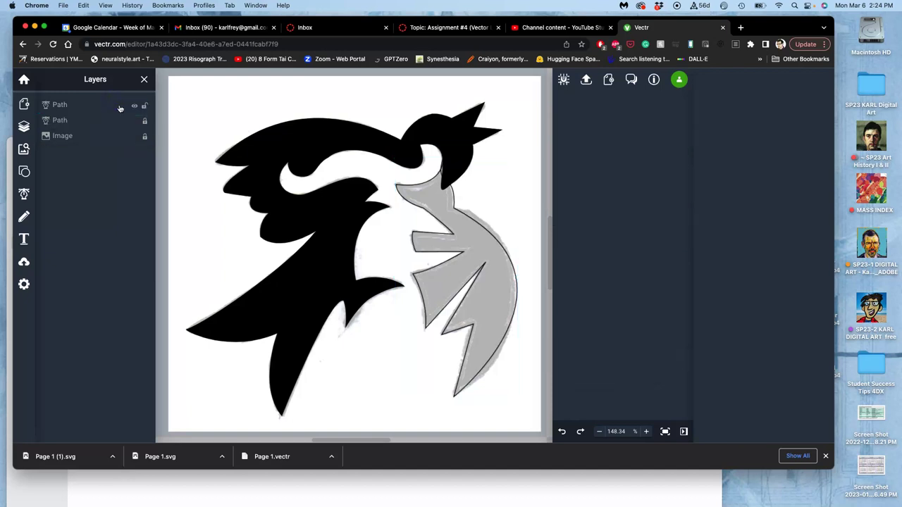
click(135, 118)
Step: Reshape the curves below the new path's upper point to follow the grey sketch
click(424, 190)
scroll(424, 189, up, 10)
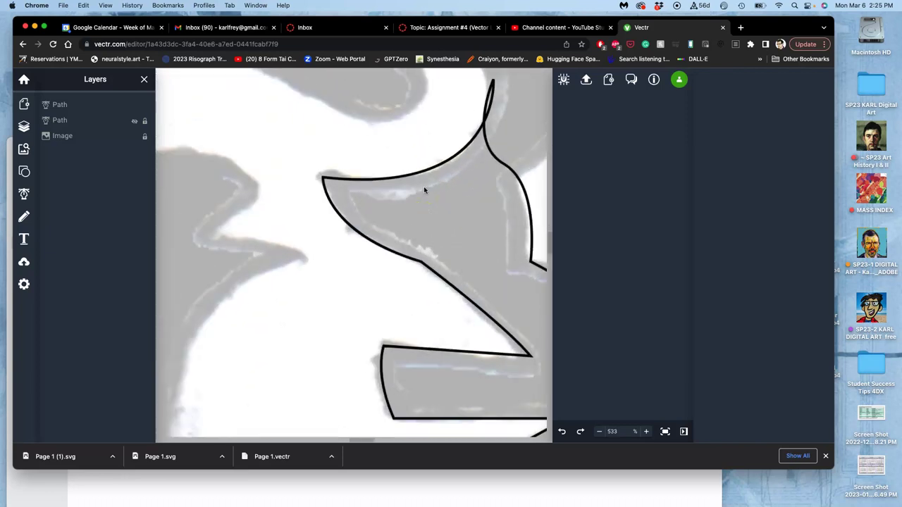
scroll(424, 189, right, 5)
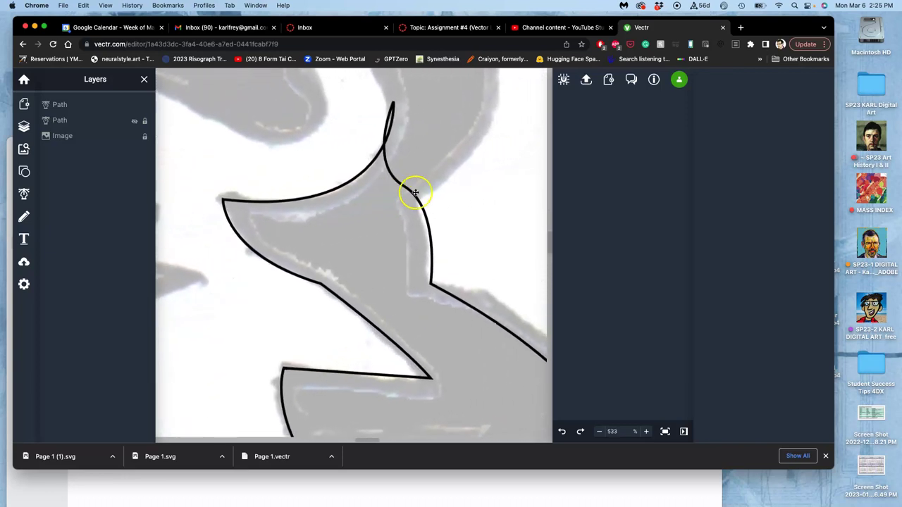
click(418, 201)
click(417, 199)
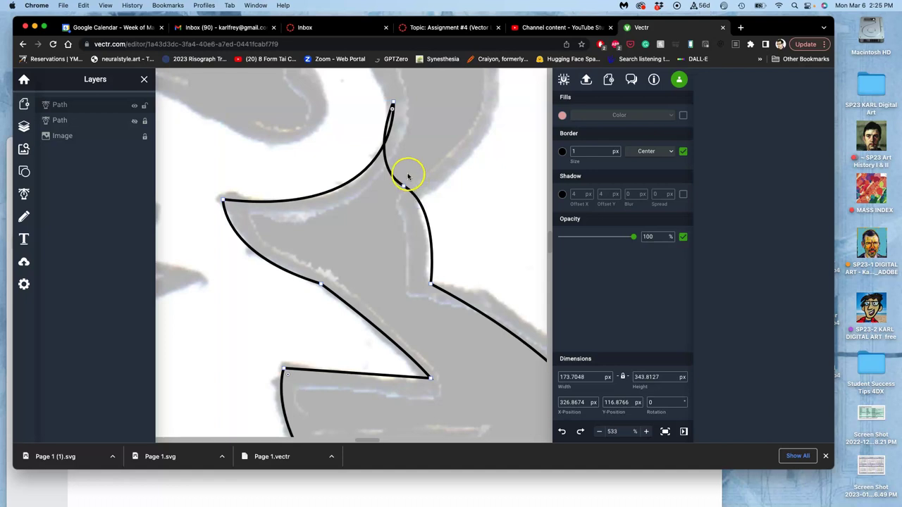
click(404, 185)
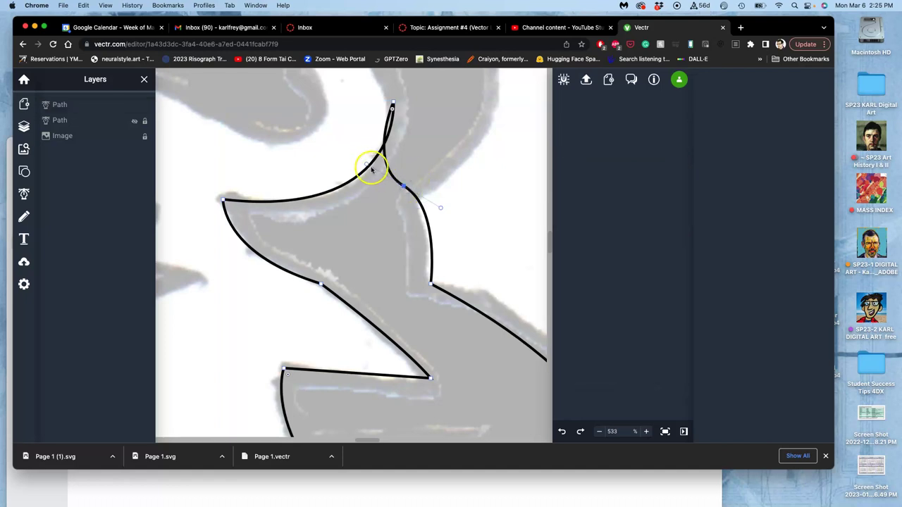
drag(366, 164, 428, 144)
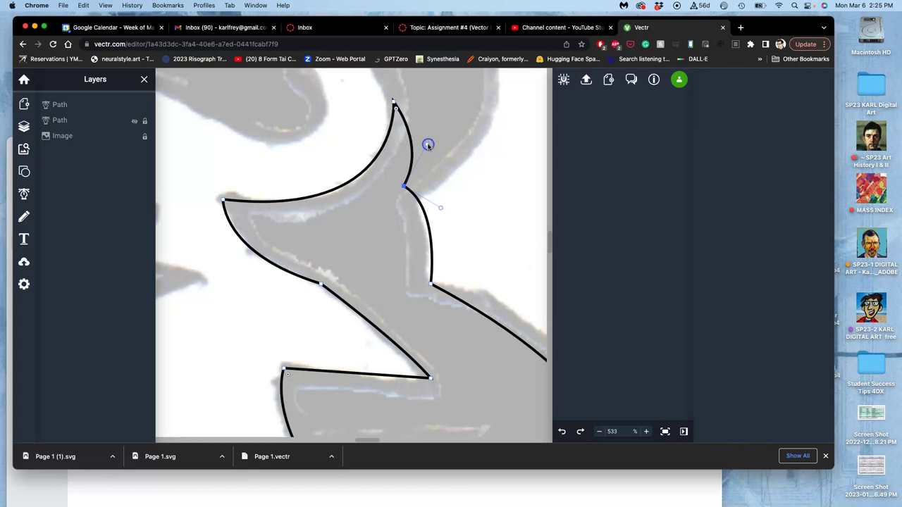
drag(437, 187, 398, 189)
Step: Nudge the inner curve's lower anchor up-left, keeping the segment below it curved
drag(428, 279, 425, 276)
scroll(425, 275, down, 1)
scroll(425, 275, right, 1)
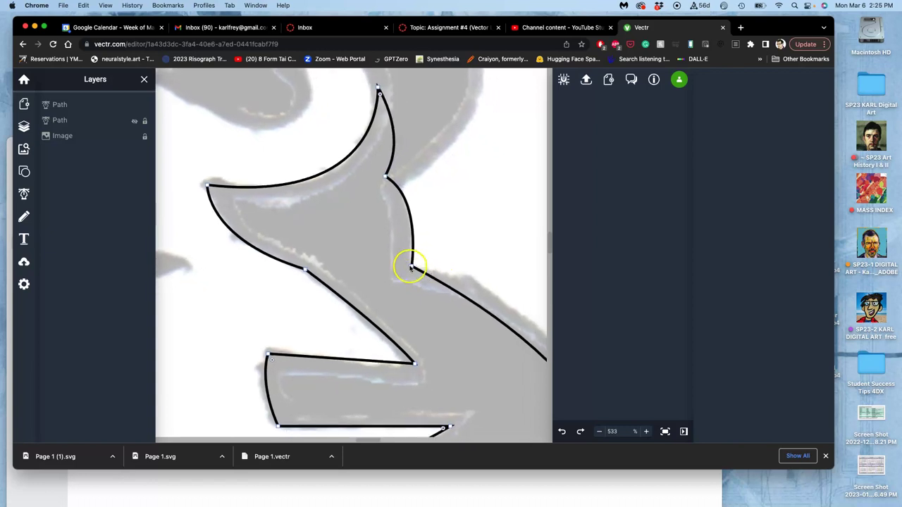
click(413, 268)
click(414, 268)
click(413, 268)
click(413, 268)
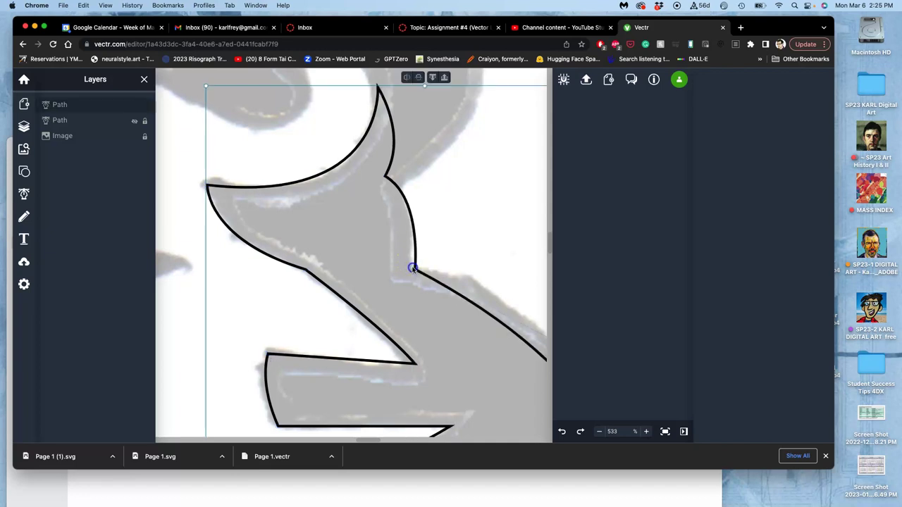
scroll(427, 273, down, 15)
scroll(427, 273, right, 5)
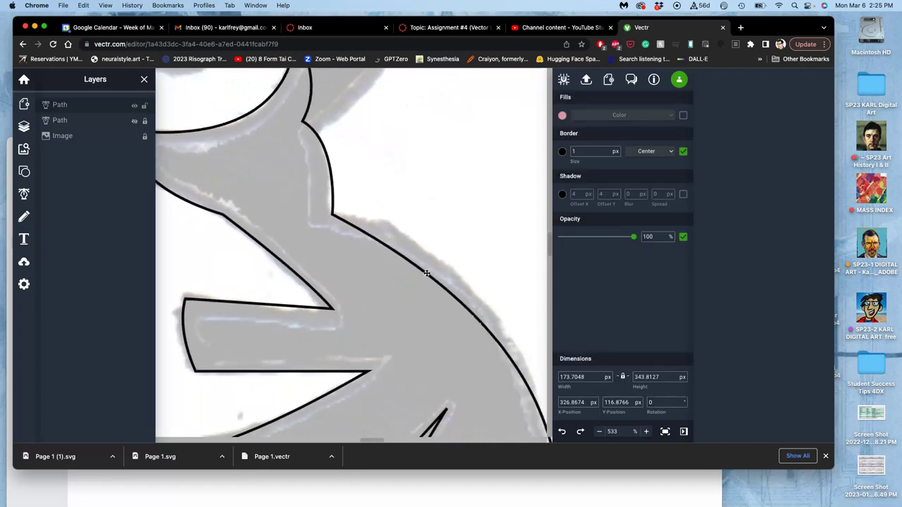